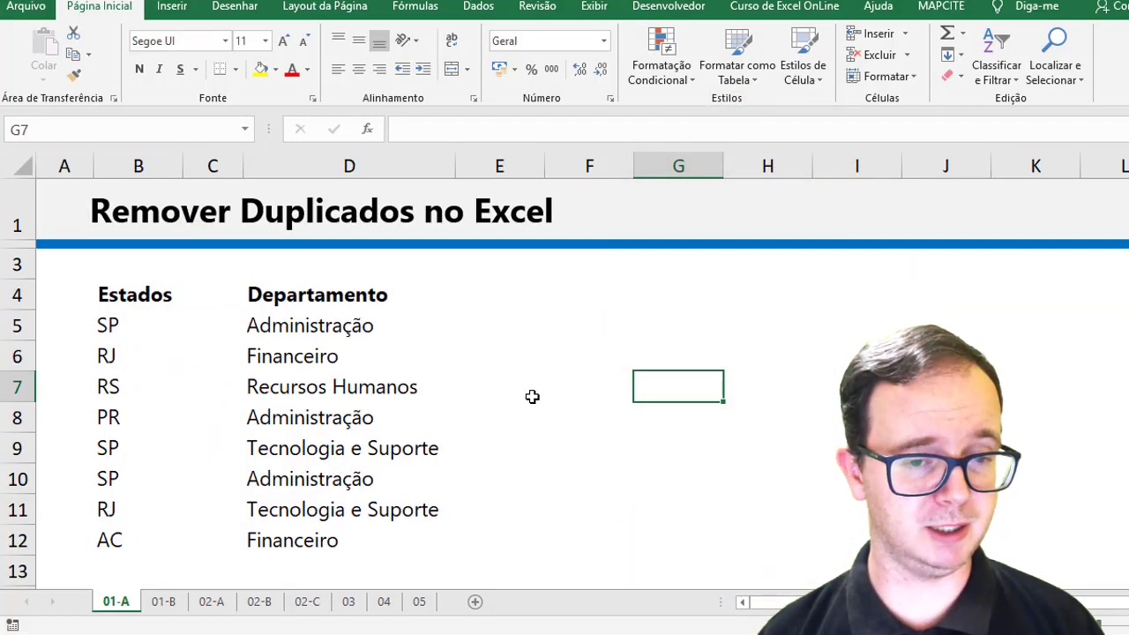
Step: Glance at sheet 01-B, then on 01-A select the Estados list B4:B12 from its header
{"action": "left_click", "coordinate": [532, 397]}
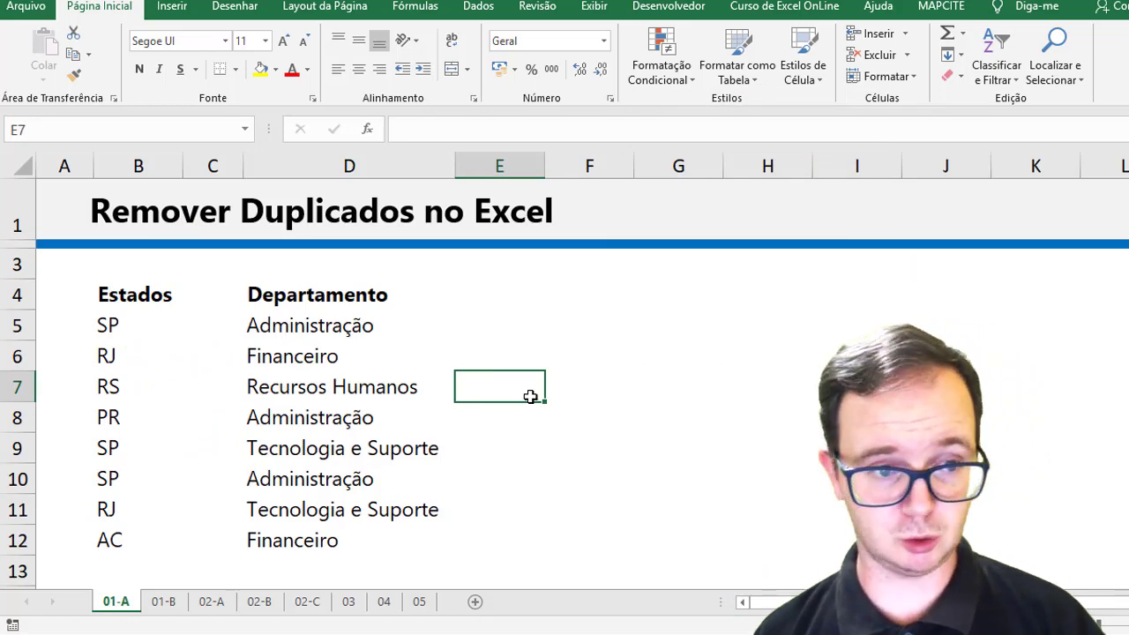
{"action": "left_click", "coordinate": [163, 603]}
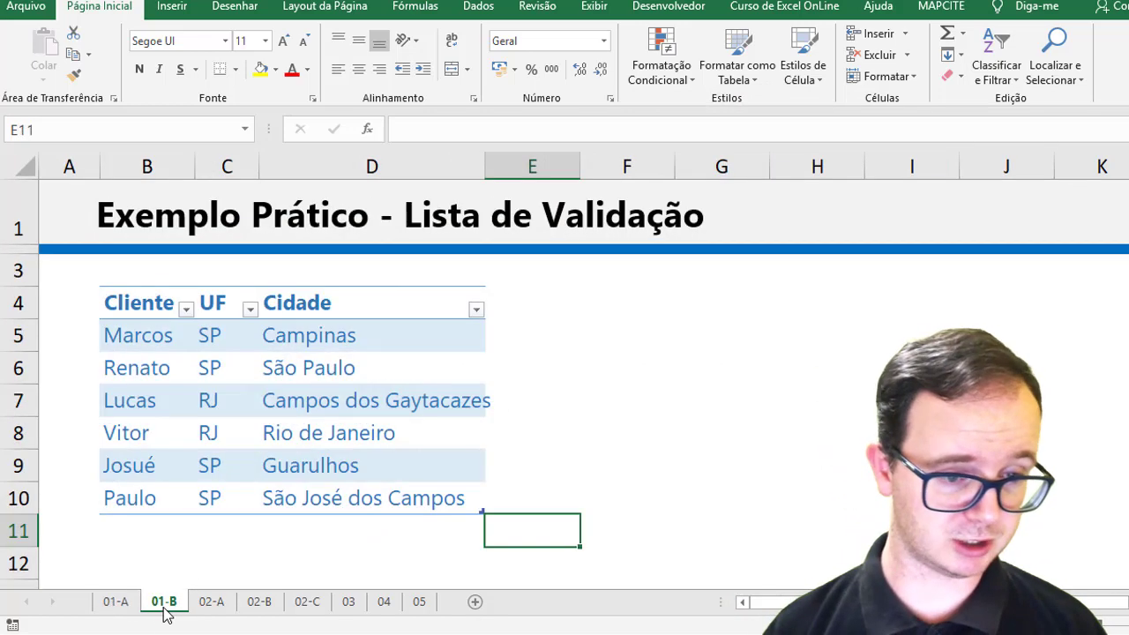
{"action": "left_click", "coordinate": [116, 602]}
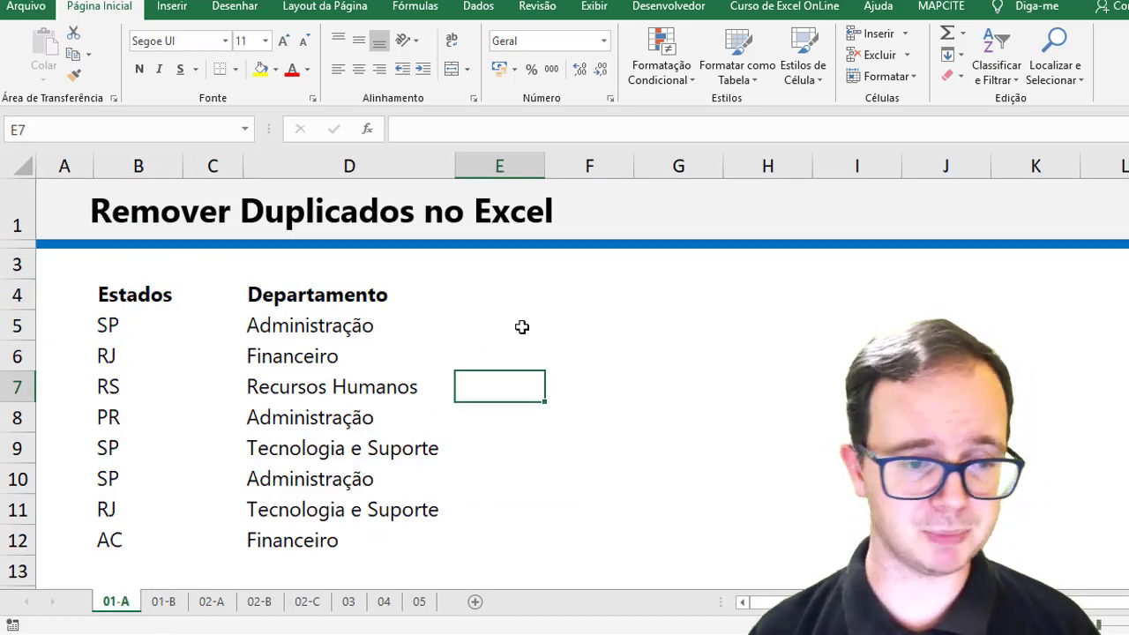
{"action": "left_click_drag", "start_coordinate": [165, 307], "coordinate": [150, 540]}
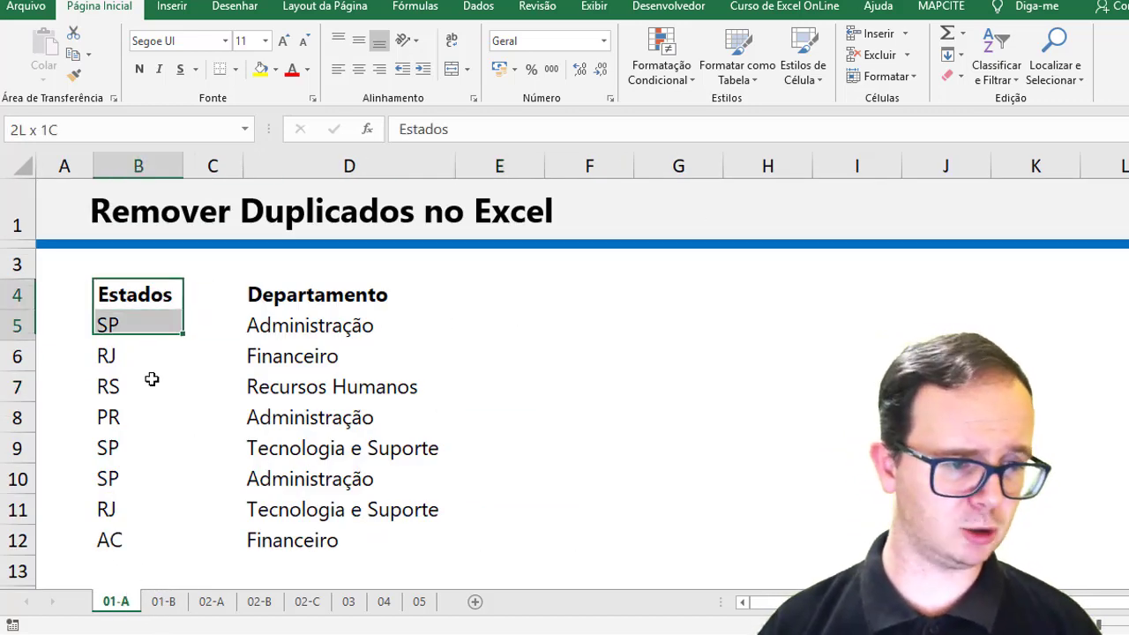
{"action": "left_click_drag", "start_coordinate": [323, 304], "coordinate": [323, 540]}
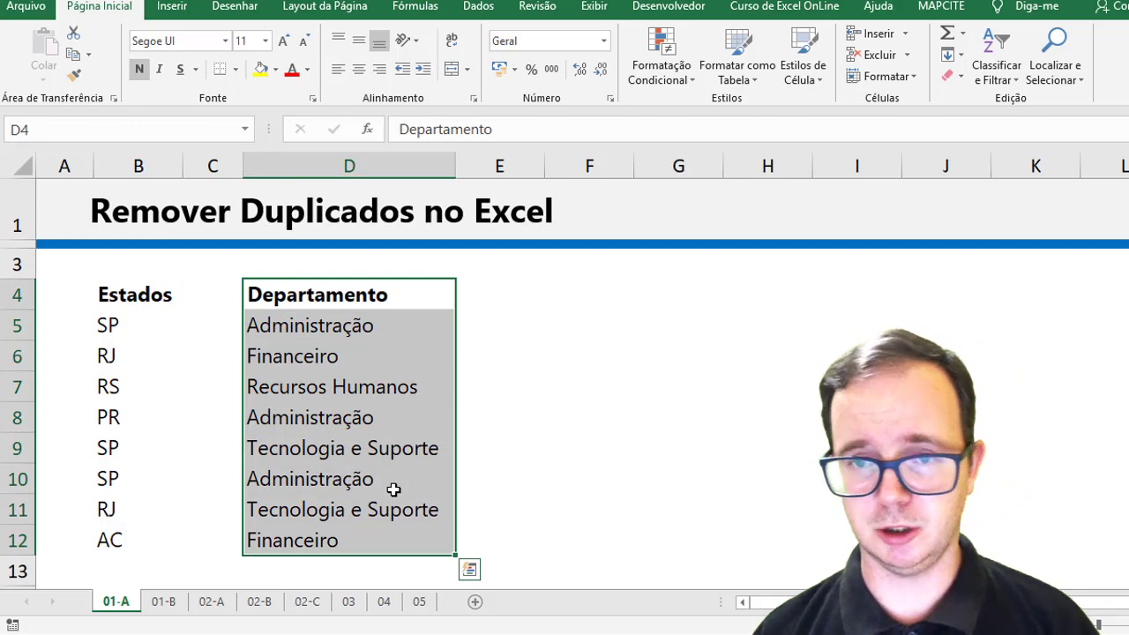
{"action": "left_click_drag", "start_coordinate": [119, 300], "coordinate": [109, 540]}
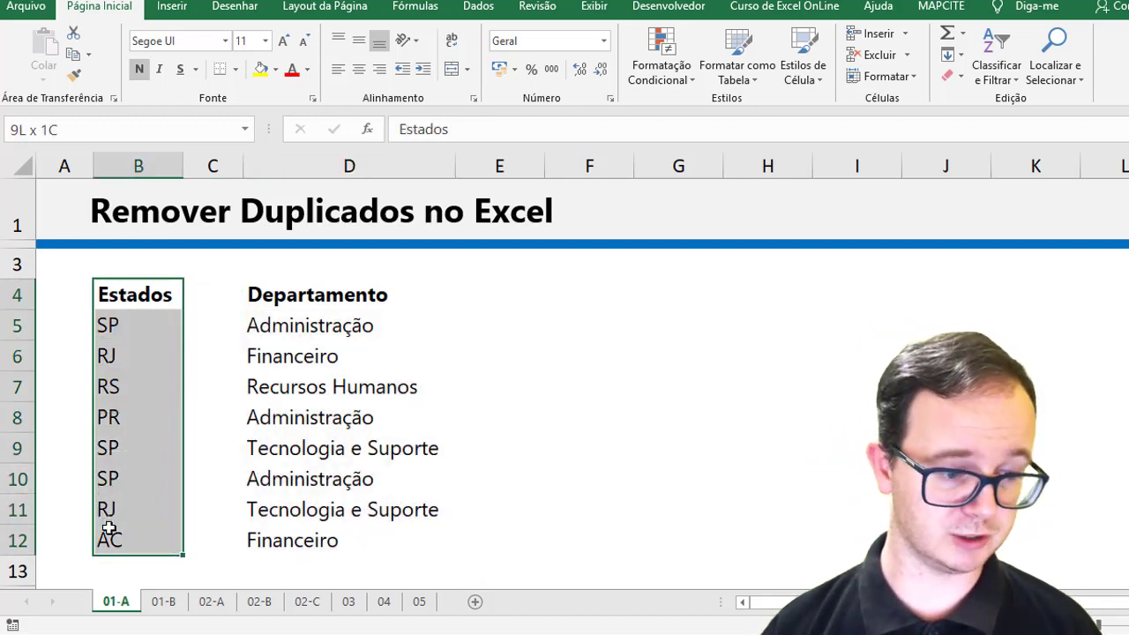
Step: Start a Duplicate Values highlight rule and choose the Light Red Fill format
{"action": "left_click", "coordinate": [635, 81]}
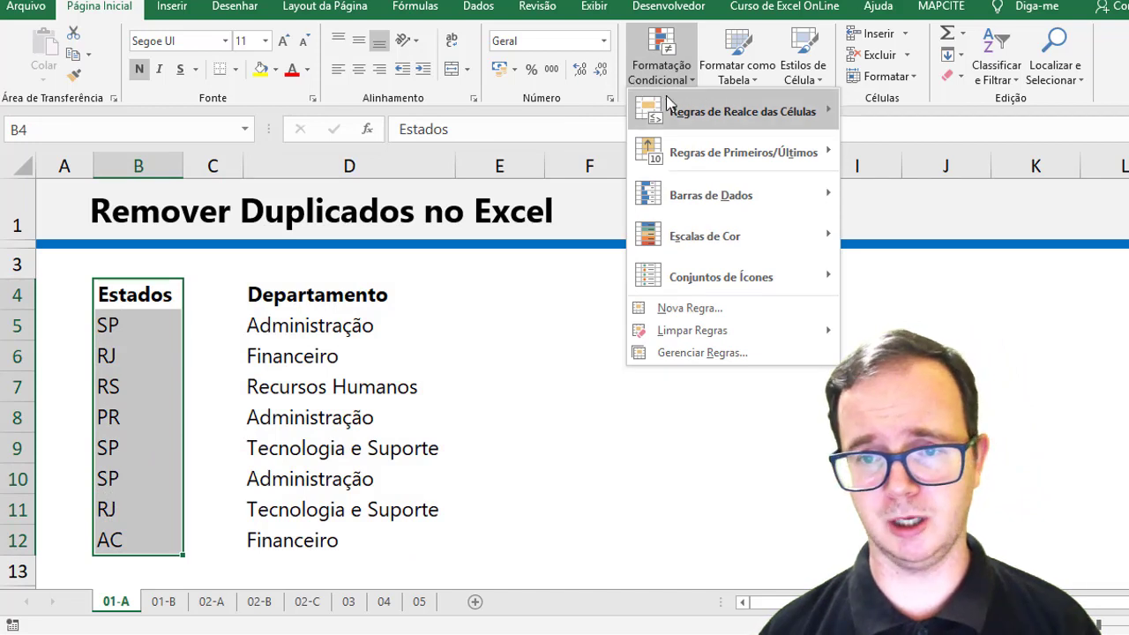
{"action": "mouse_move", "coordinate": [741, 111]}
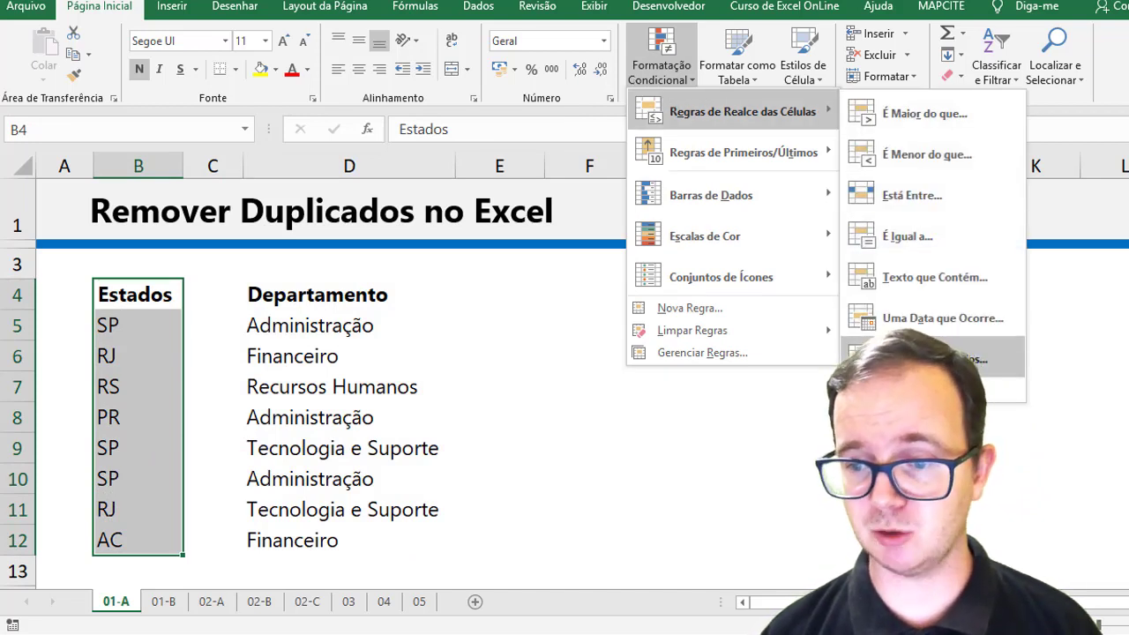
{"action": "left_click", "coordinate": [917, 356]}
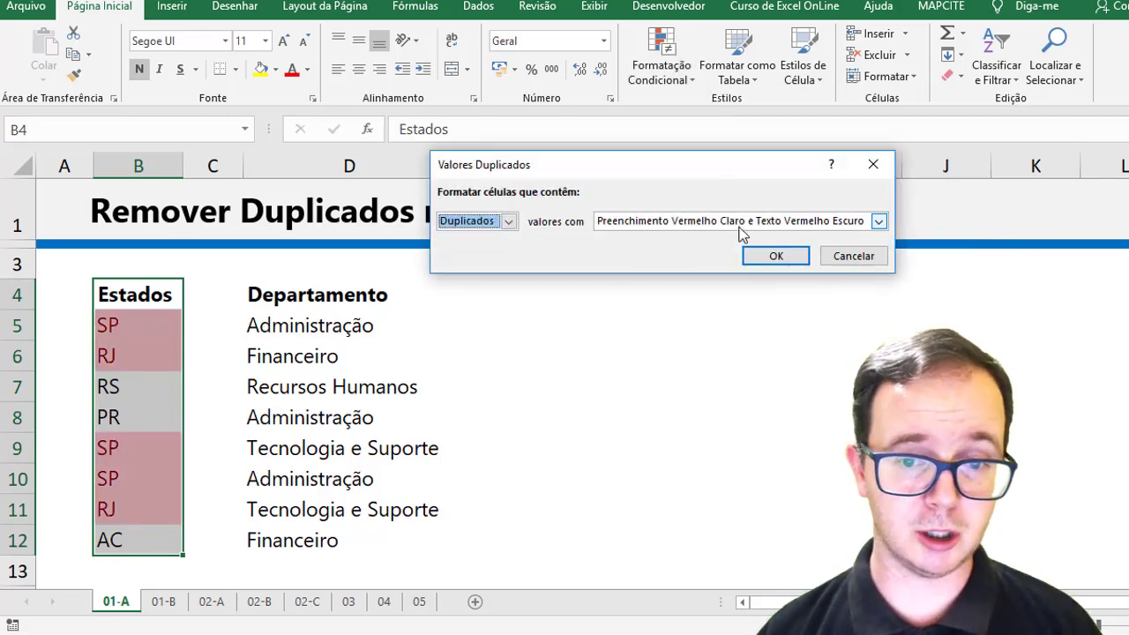
{"action": "left_click", "coordinate": [879, 223]}
{"action": "left_click", "coordinate": [753, 251]}
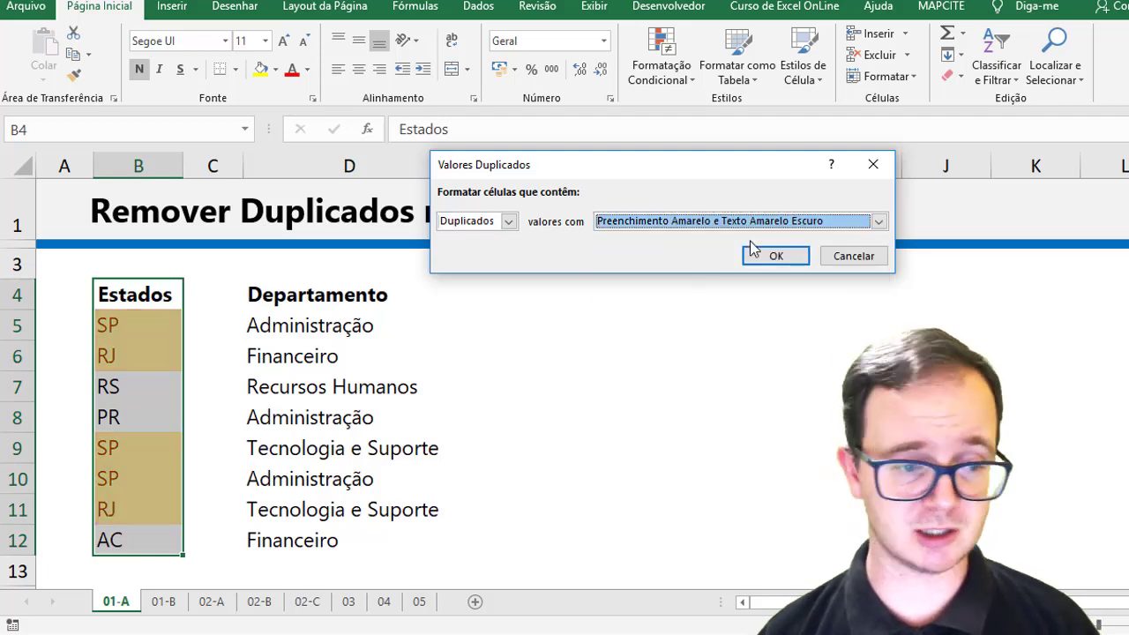
{"action": "left_click", "coordinate": [832, 222]}
{"action": "left_click", "coordinate": [702, 263]}
{"action": "left_click", "coordinate": [702, 223]}
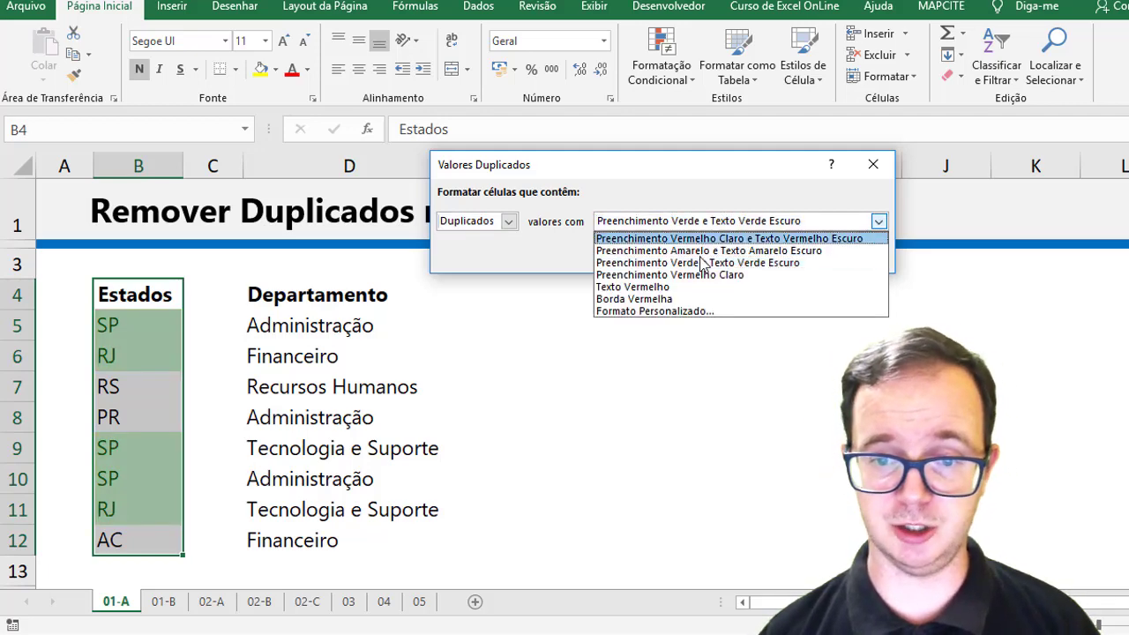
{"action": "left_click", "coordinate": [699, 275]}
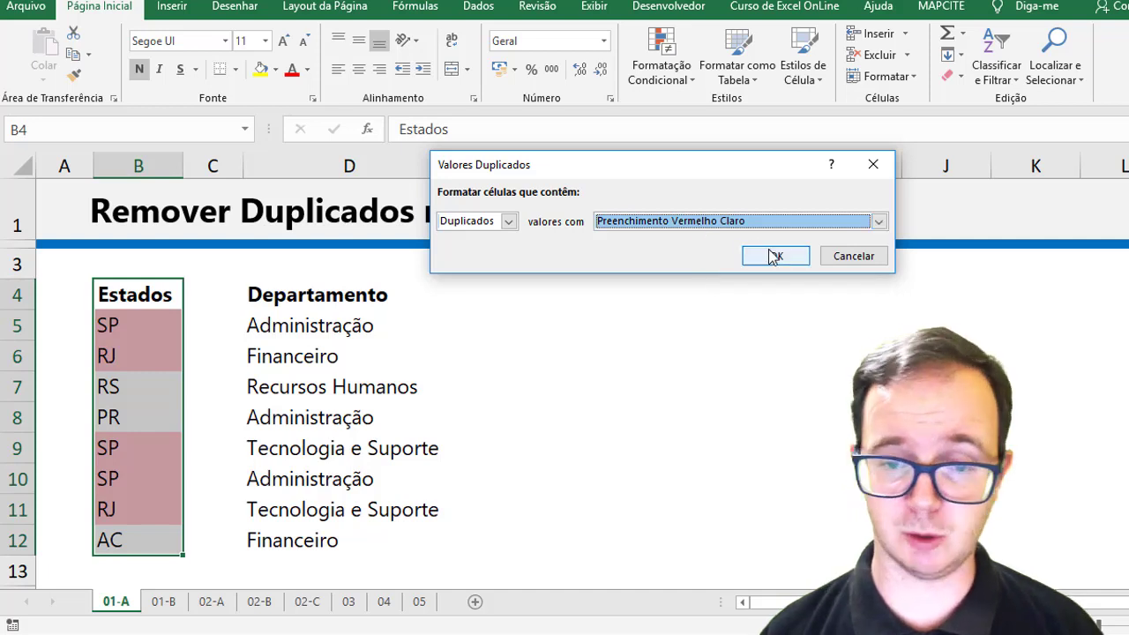
Step: Keep the rule on Duplicate rather than Unique values and apply it
{"action": "left_click", "coordinate": [509, 222]}
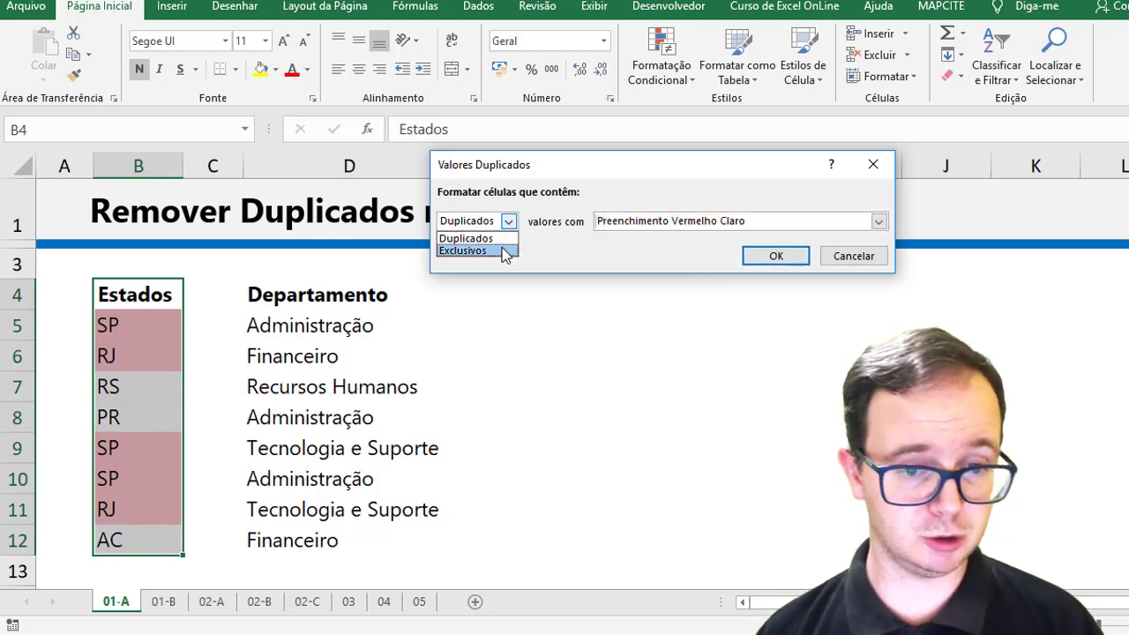
{"action": "left_click", "coordinate": [504, 252]}
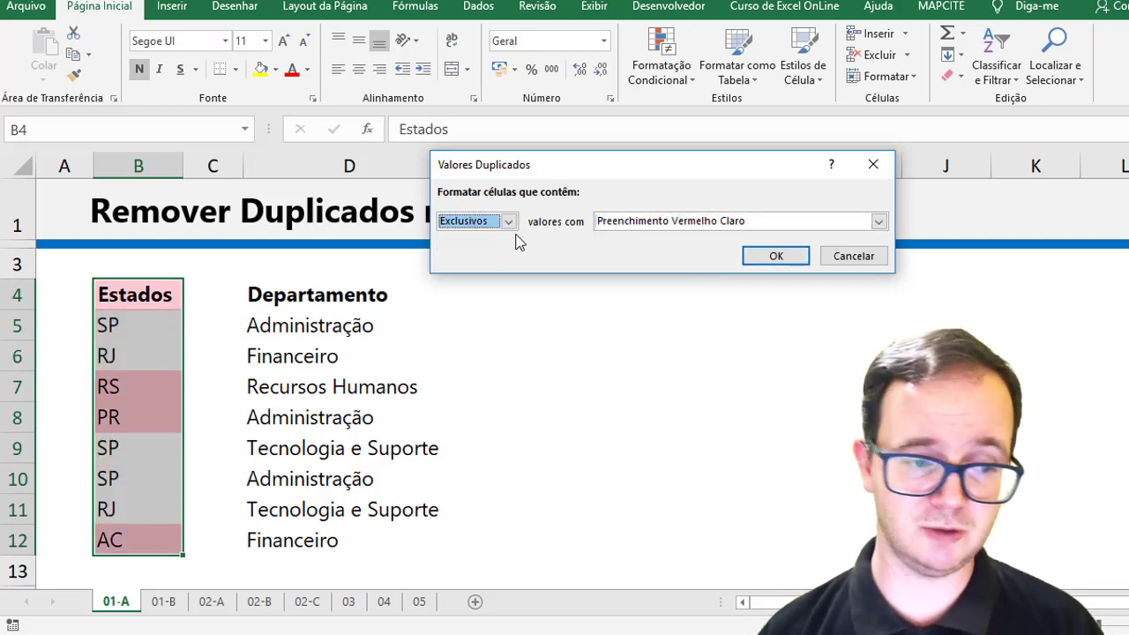
{"action": "left_click", "coordinate": [510, 221]}
{"action": "left_click", "coordinate": [502, 238]}
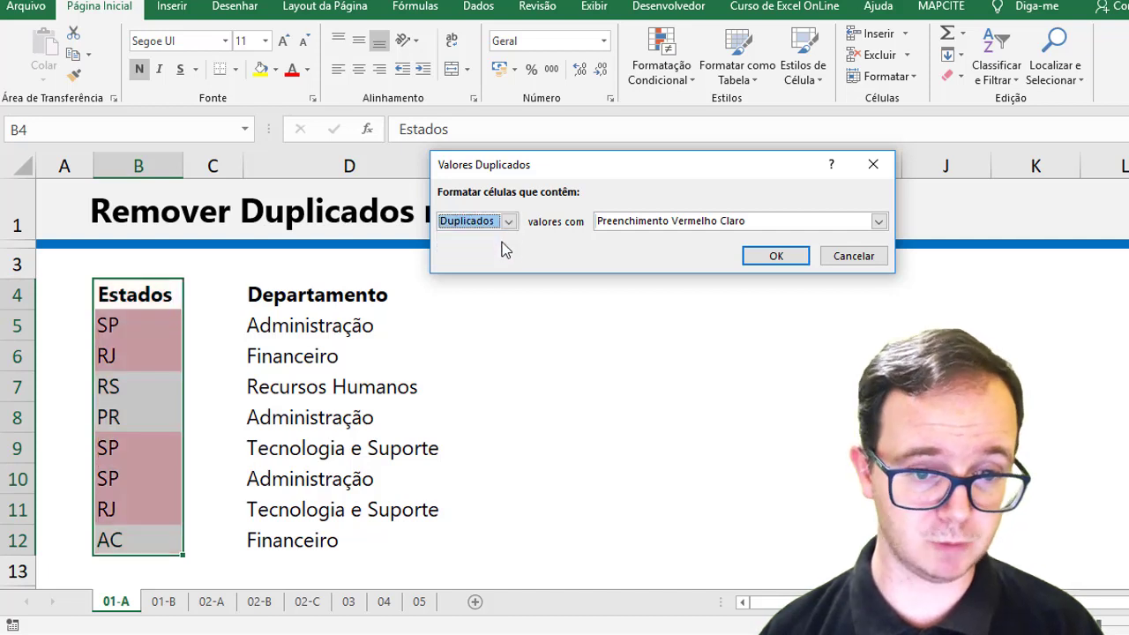
{"action": "left_click", "coordinate": [776, 257]}
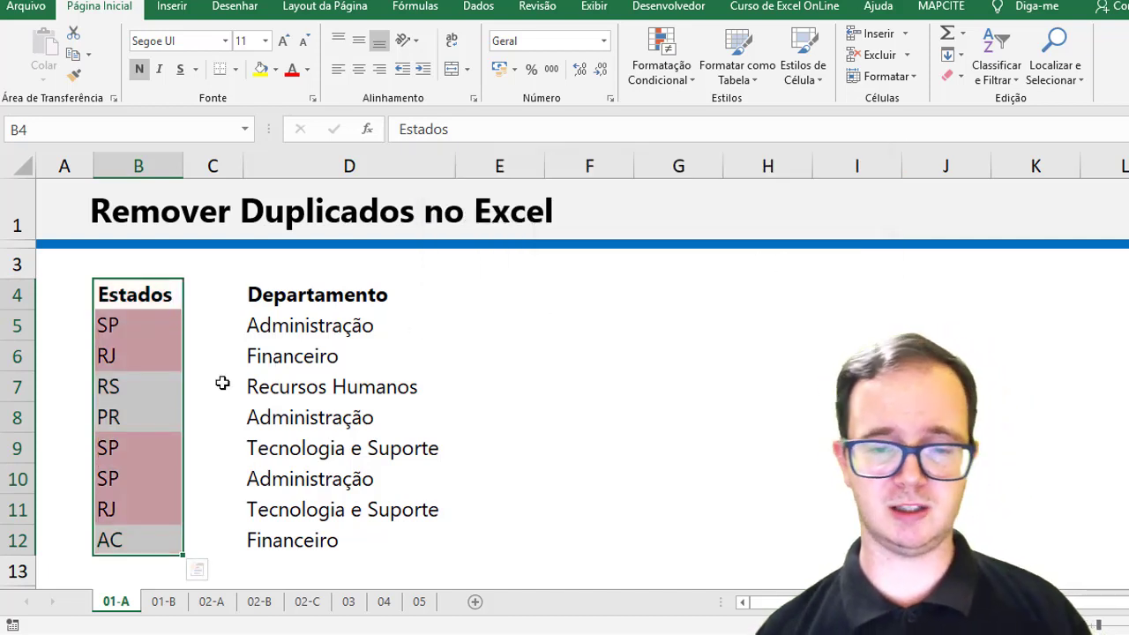
{"action": "left_click", "coordinate": [145, 401]}
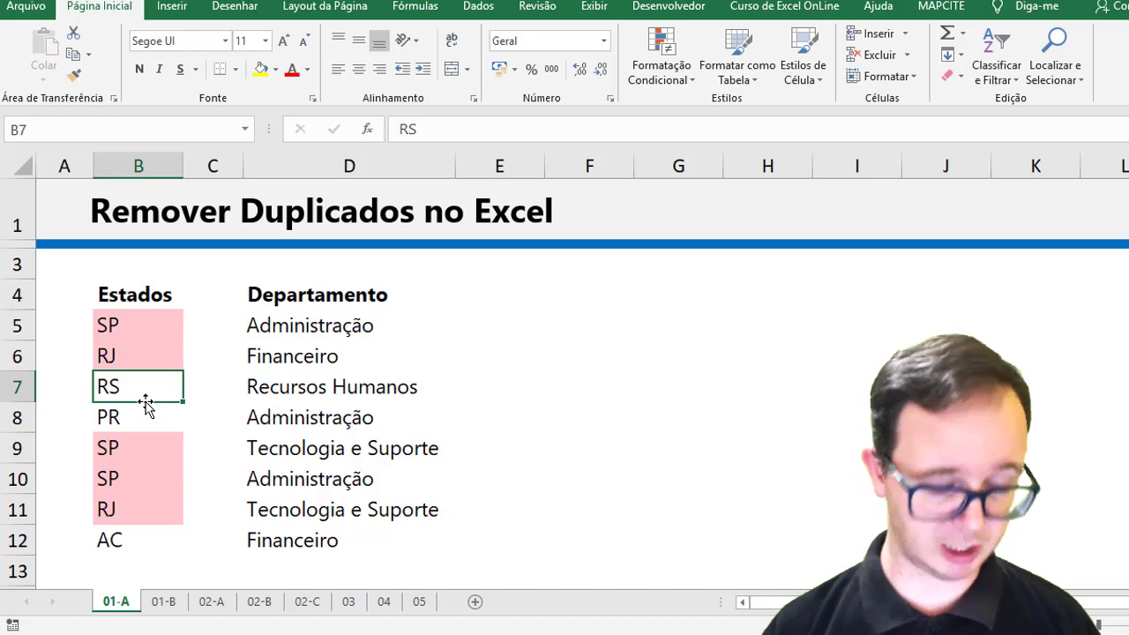
Step: Change B7 from RS to sp, then select the Departamento list D4:D12
{"action": "type", "text": "sp"}
{"action": "key", "text": "Return"}
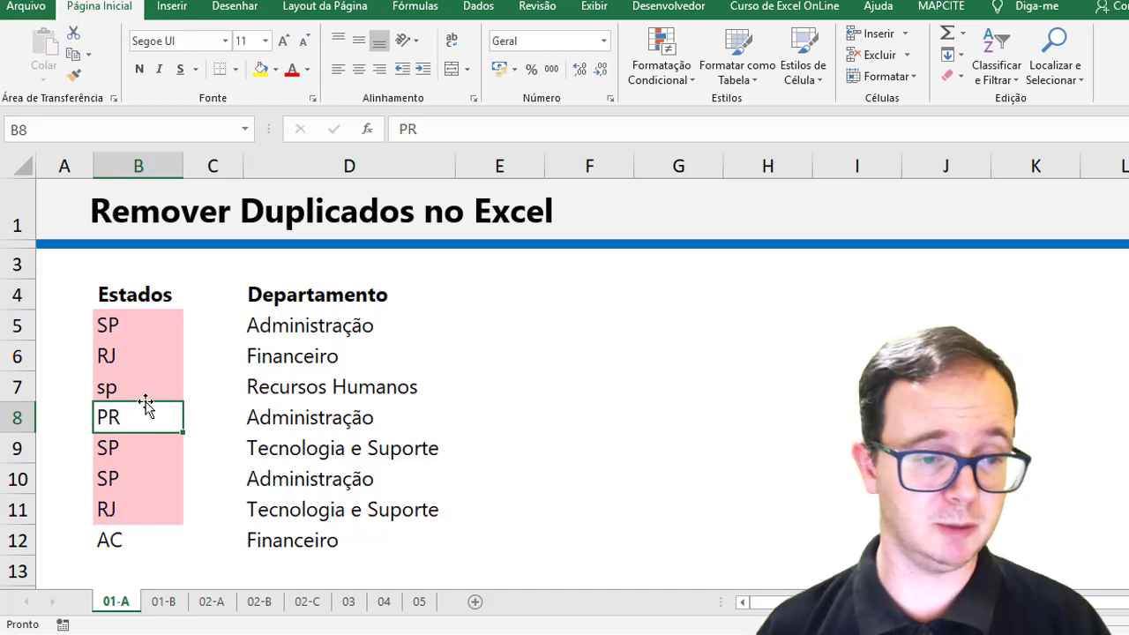
{"action": "left_click_drag", "start_coordinate": [320, 305], "coordinate": [304, 535]}
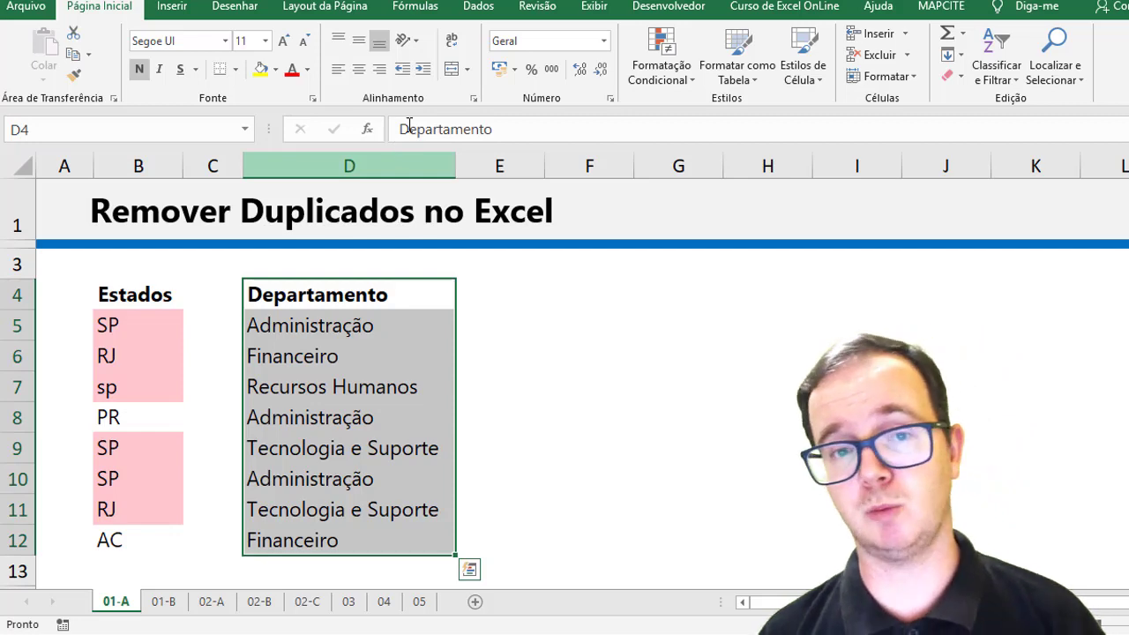
Step: Run Remove Duplicates on the Departamento list, keeping four unique departments
{"action": "left_click", "coordinate": [478, 7]}
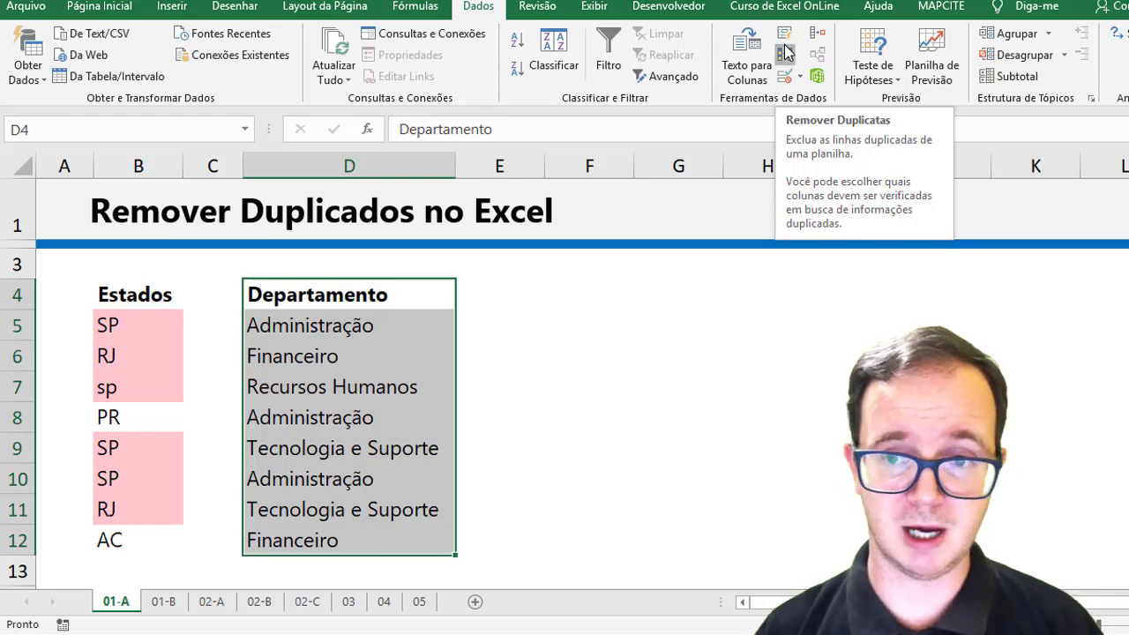
{"action": "left_click", "coordinate": [785, 53]}
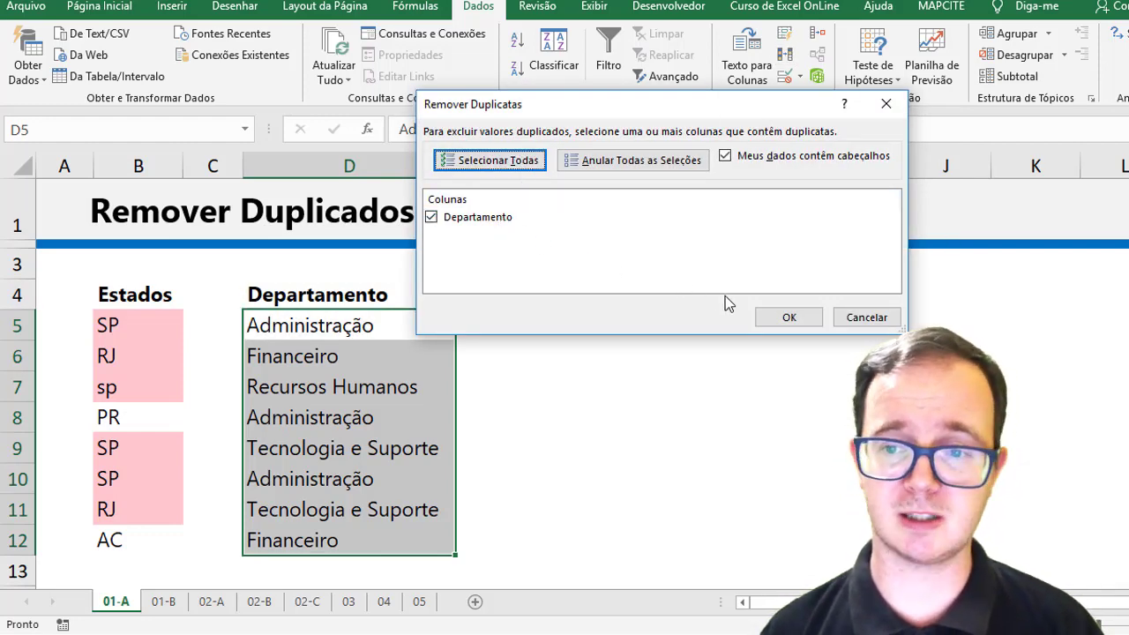
{"action": "left_click", "coordinate": [790, 320]}
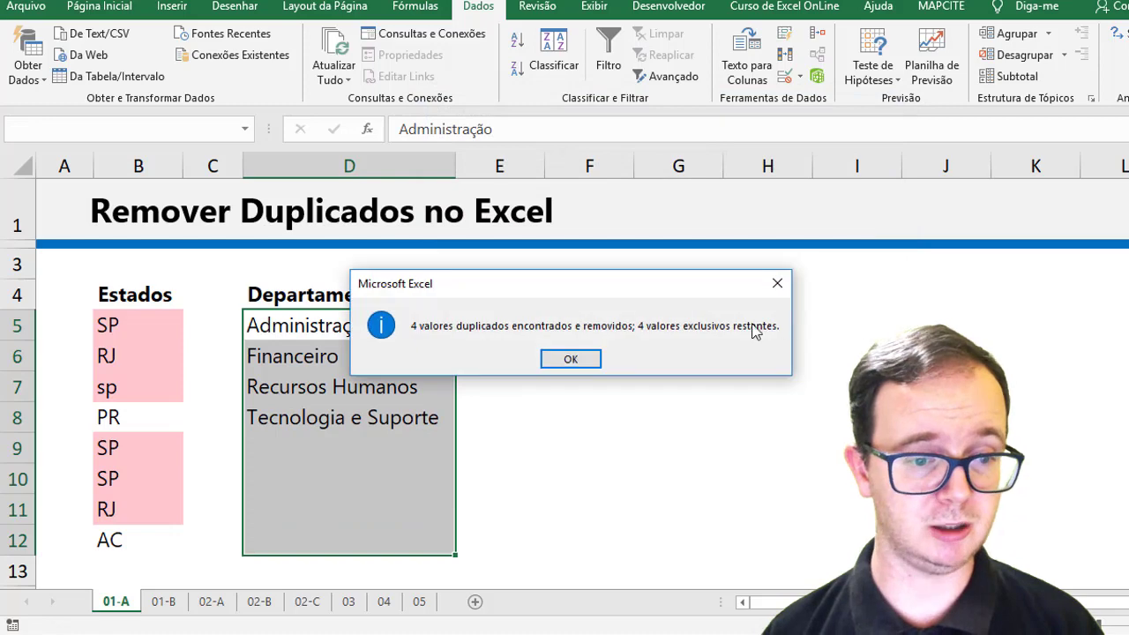
{"action": "left_click", "coordinate": [571, 361]}
Step: Switch to sheet 01-B with the Cliente, UF and Cidade table
{"action": "left_click_drag", "start_coordinate": [347, 293], "coordinate": [351, 404]}
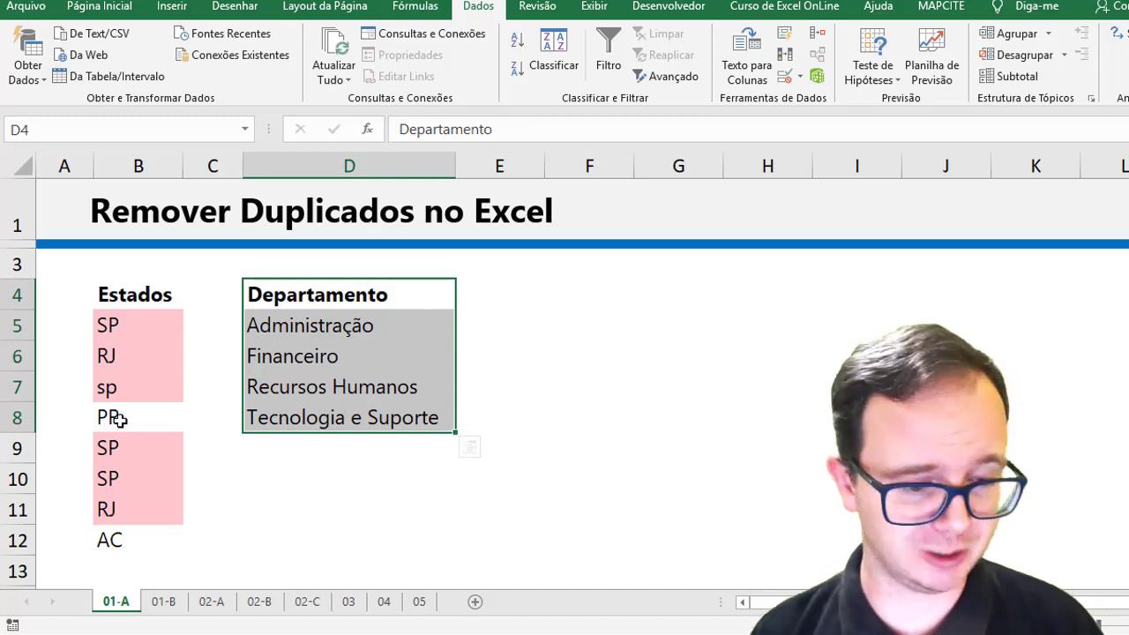
{"action": "left_click", "coordinate": [163, 601]}
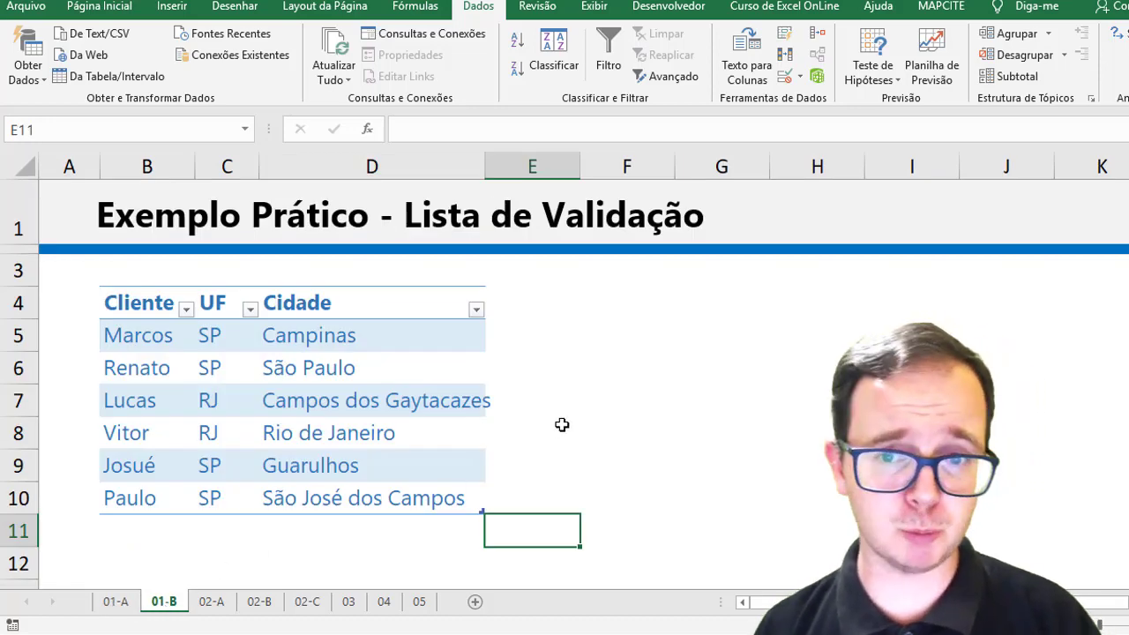
Step: Copy the UF column with its header and paste it at F4
{"action": "left_click", "coordinate": [244, 305]}
{"action": "left_click_drag", "start_coordinate": [291, 305], "coordinate": [323, 484]}
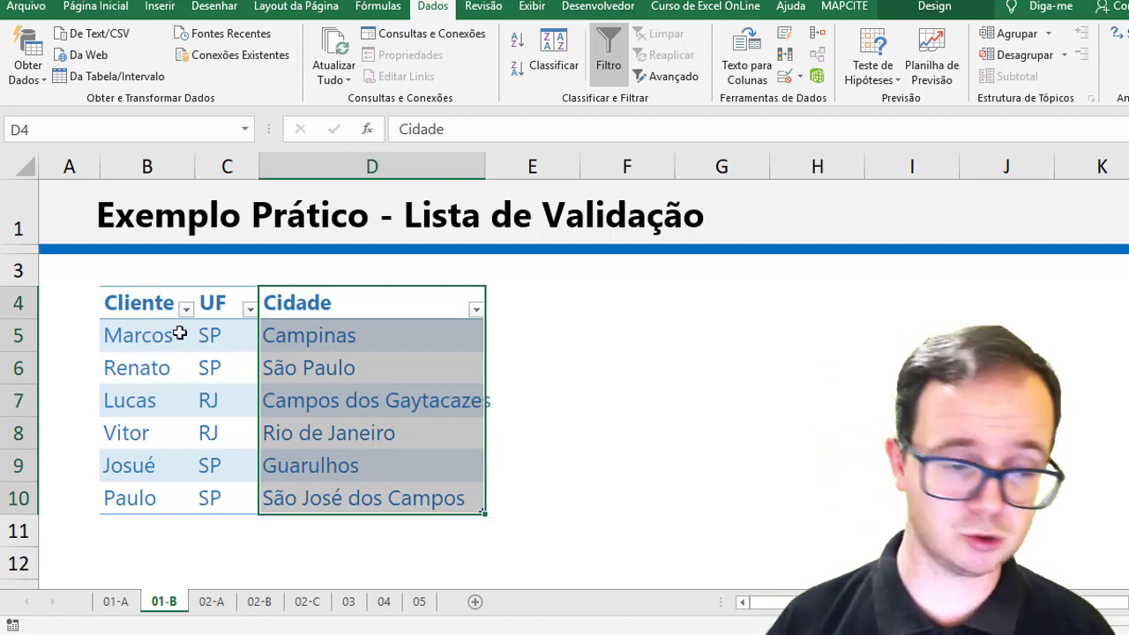
{"action": "left_click_drag", "start_coordinate": [210, 304], "coordinate": [207, 498]}
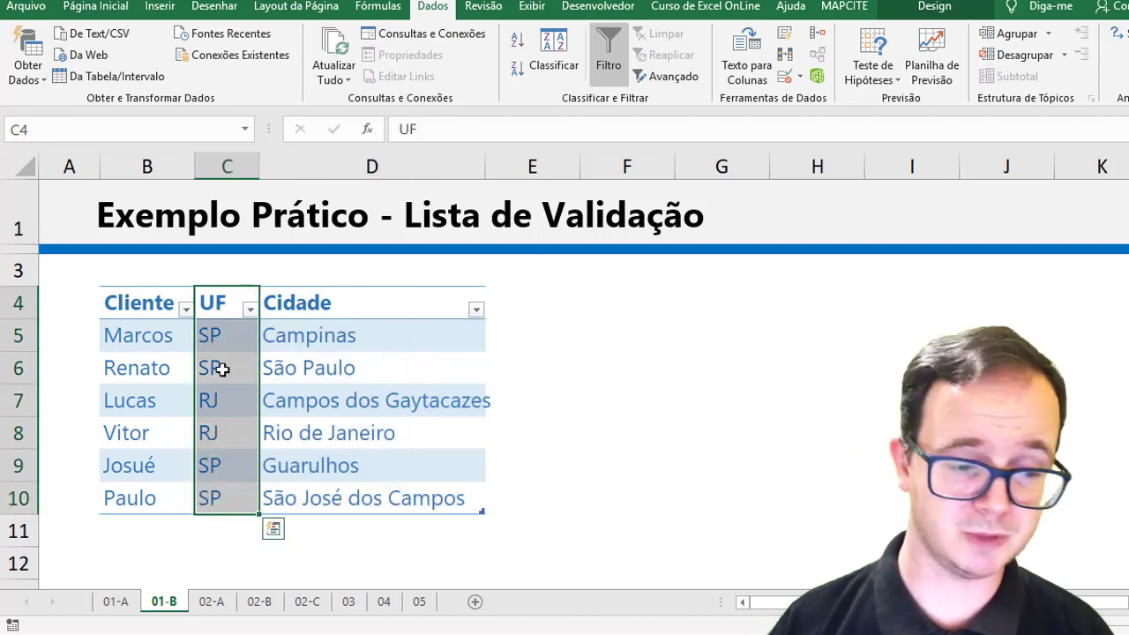
{"action": "left_click_drag", "start_coordinate": [238, 300], "coordinate": [229, 485]}
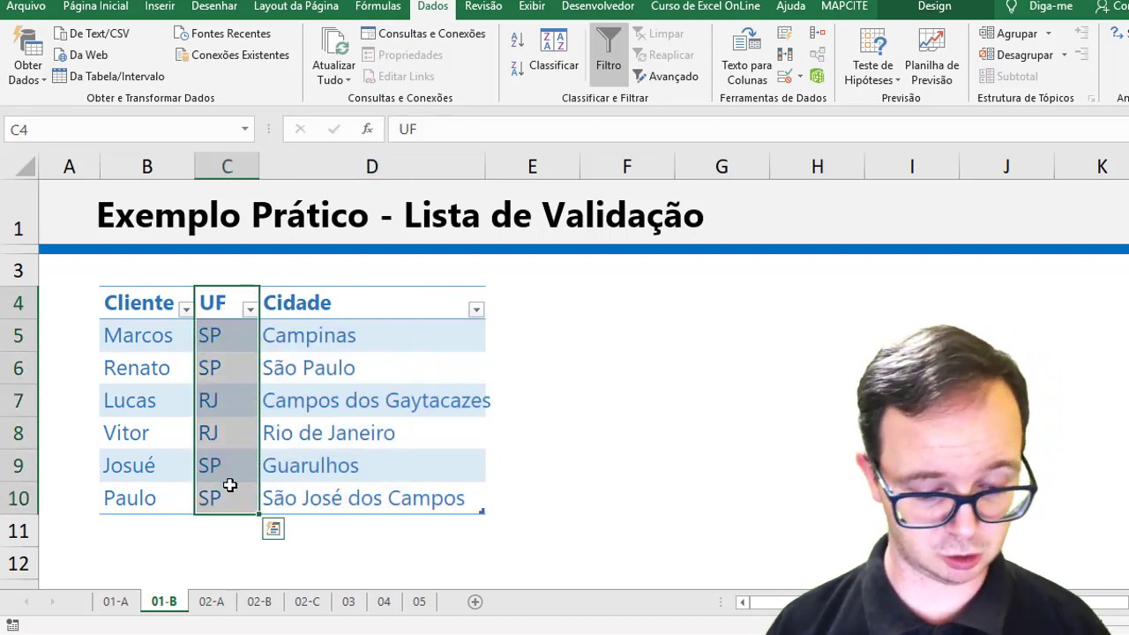
{"action": "key", "text": "ctrl+c"}
{"action": "left_click", "coordinate": [623, 308]}
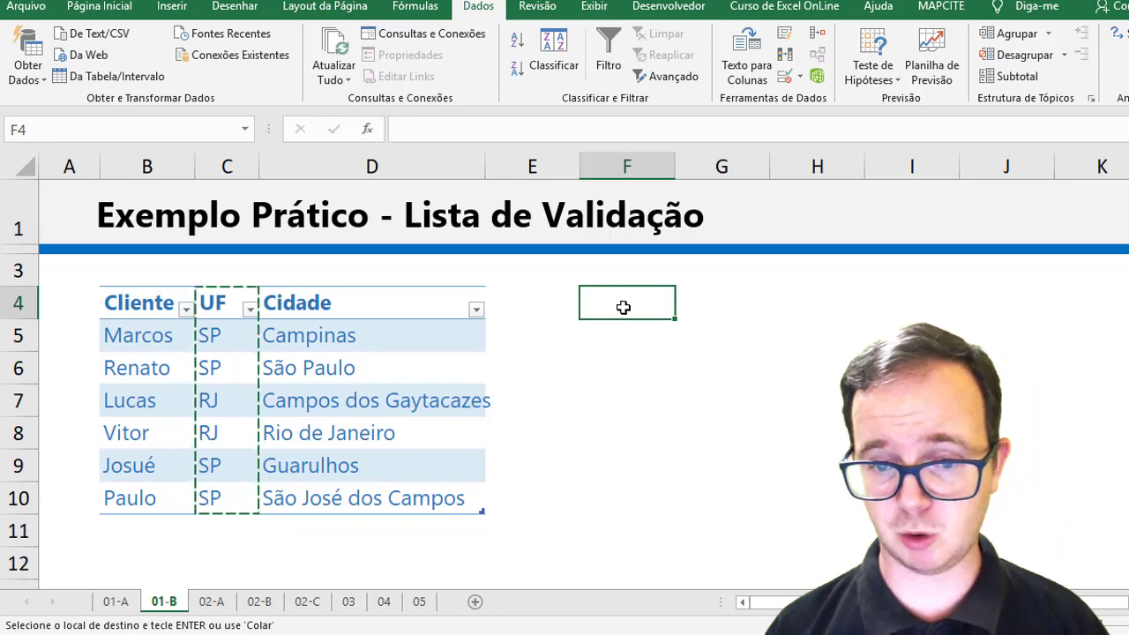
{"action": "key", "text": "ctrl+v"}
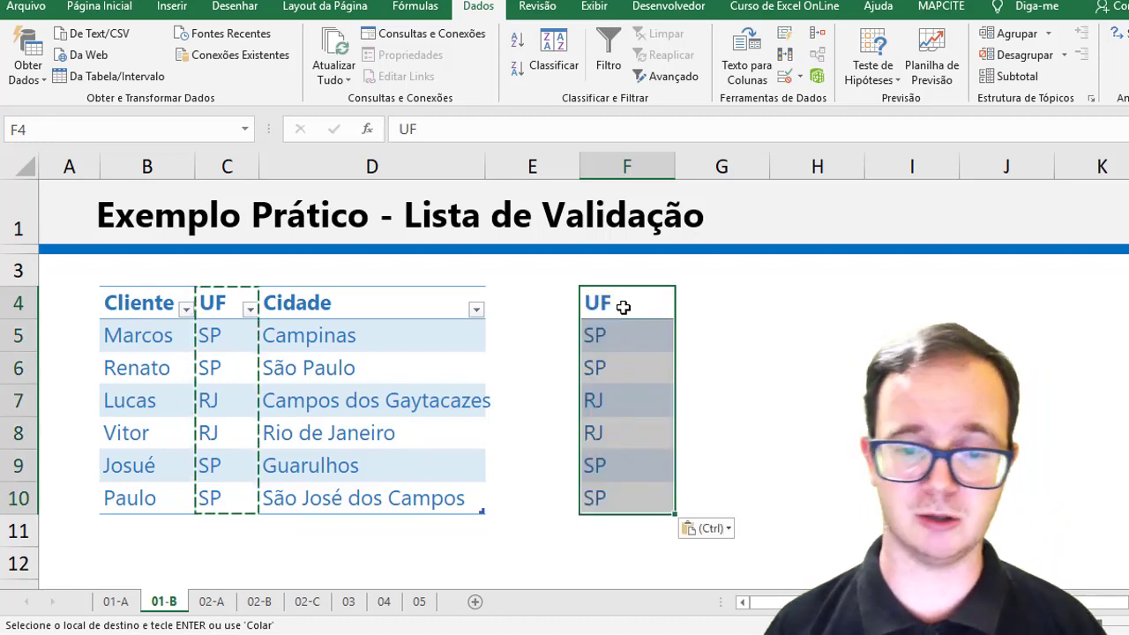
Step: Remove duplicates from the F4:F10 UF copy, leaving SP and RJ, and compare with the original
{"action": "left_click", "coordinate": [784, 57]}
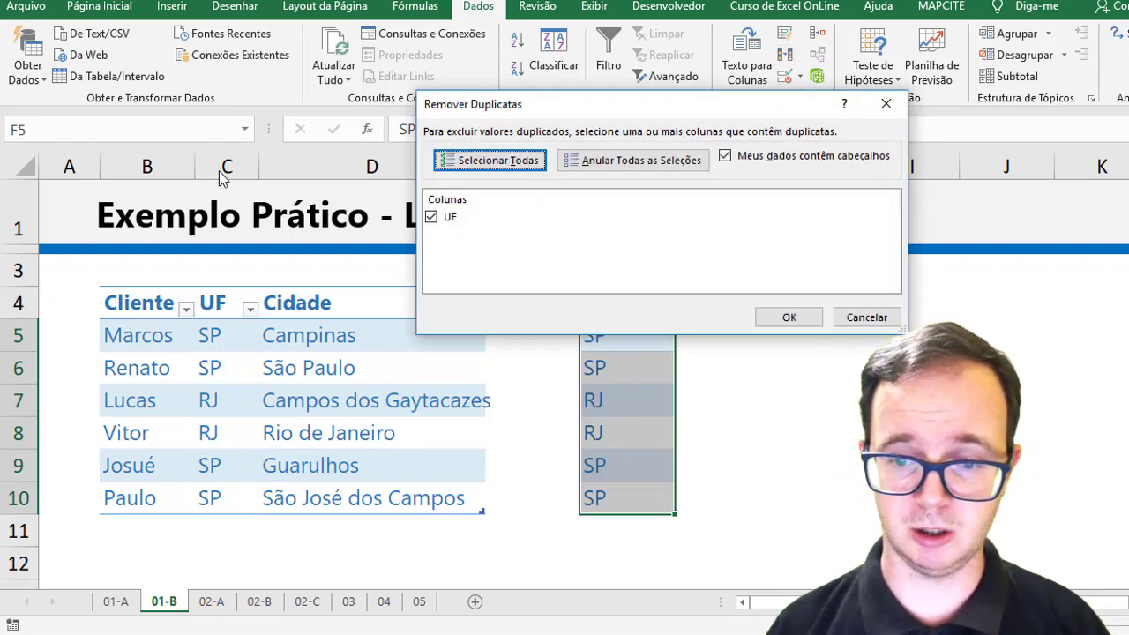
{"action": "left_click", "coordinate": [789, 317]}
{"action": "left_click", "coordinate": [578, 361]}
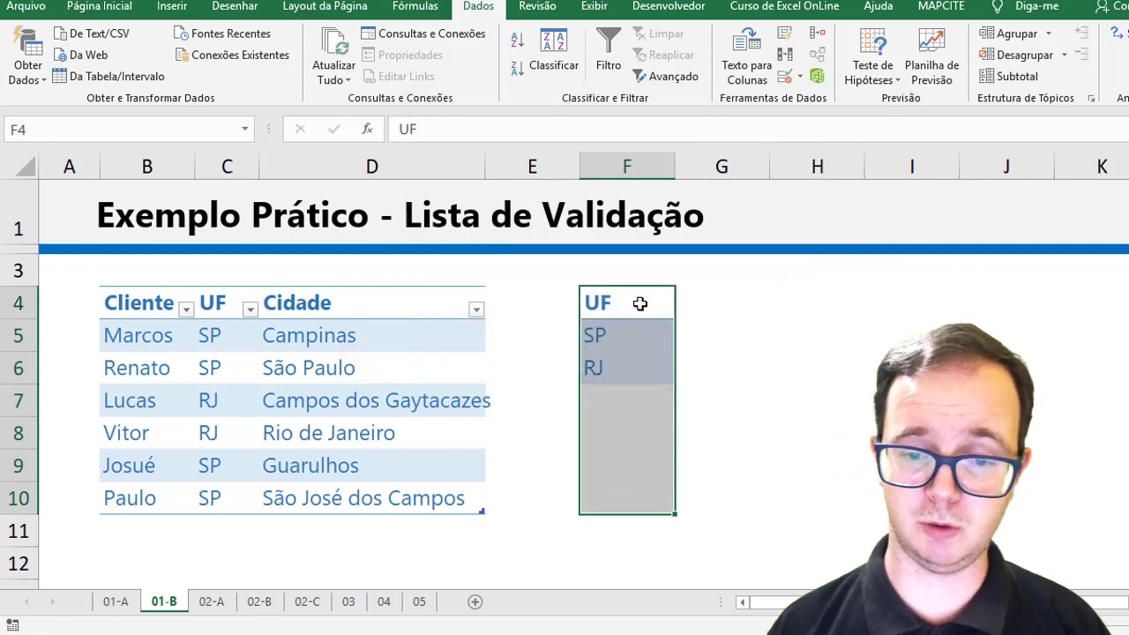
{"action": "left_click_drag", "start_coordinate": [640, 302], "coordinate": [635, 363]}
{"action": "left_click", "coordinate": [613, 335]}
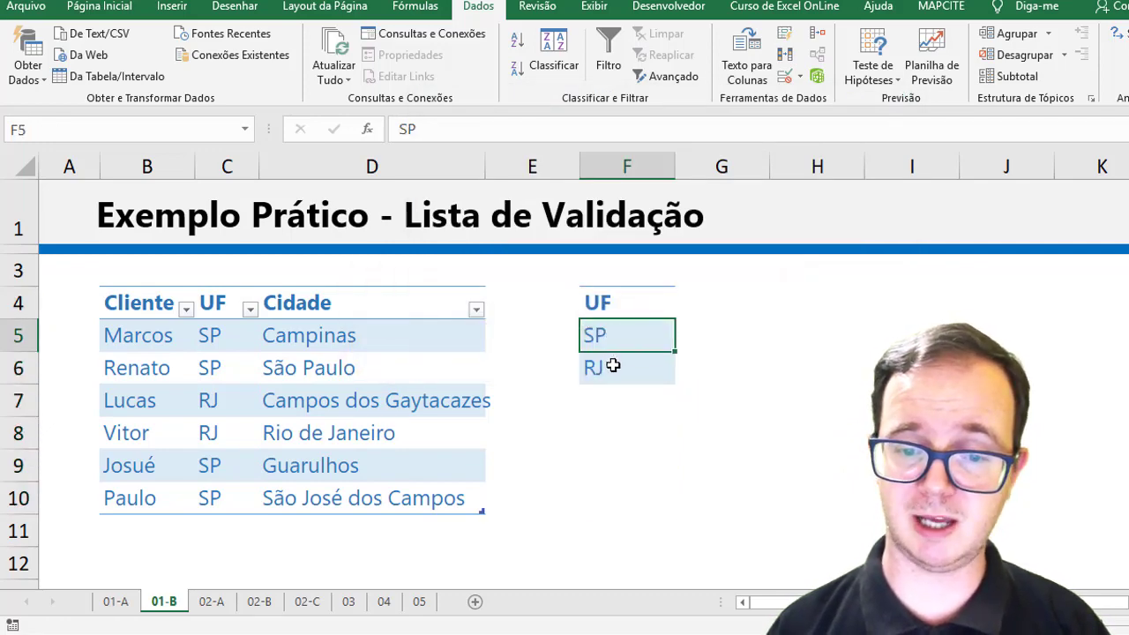
{"action": "left_click", "coordinate": [611, 365]}
{"action": "left_click_drag", "start_coordinate": [226, 335], "coordinate": [222, 368]}
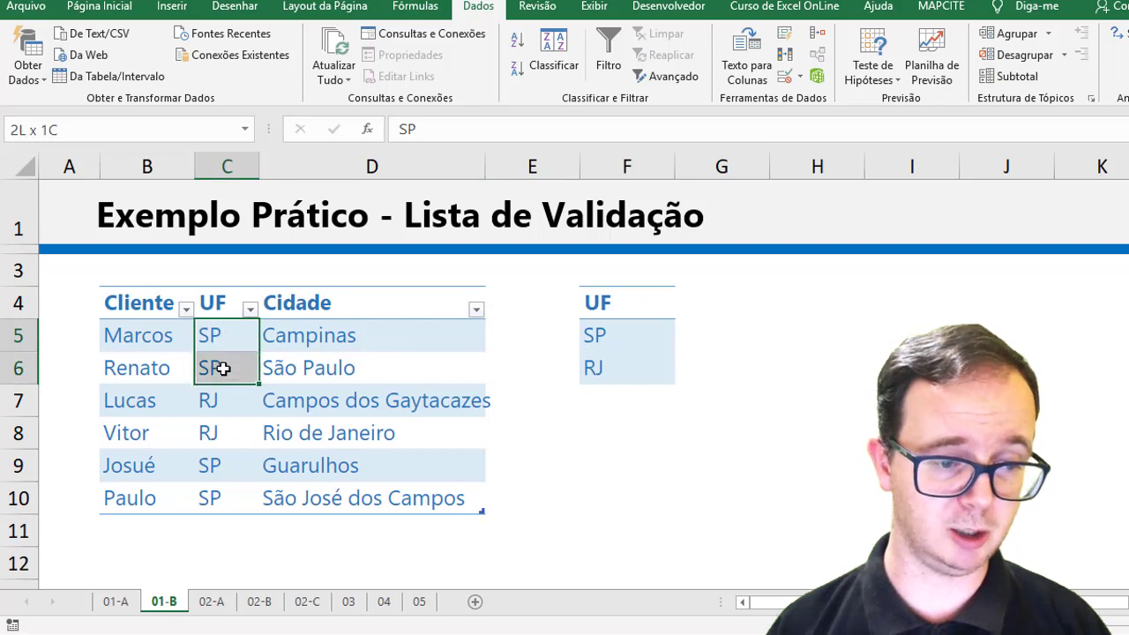
{"action": "left_click", "coordinate": [219, 404]}
{"action": "left_click_drag", "start_coordinate": [217, 415], "coordinate": [217, 433]}
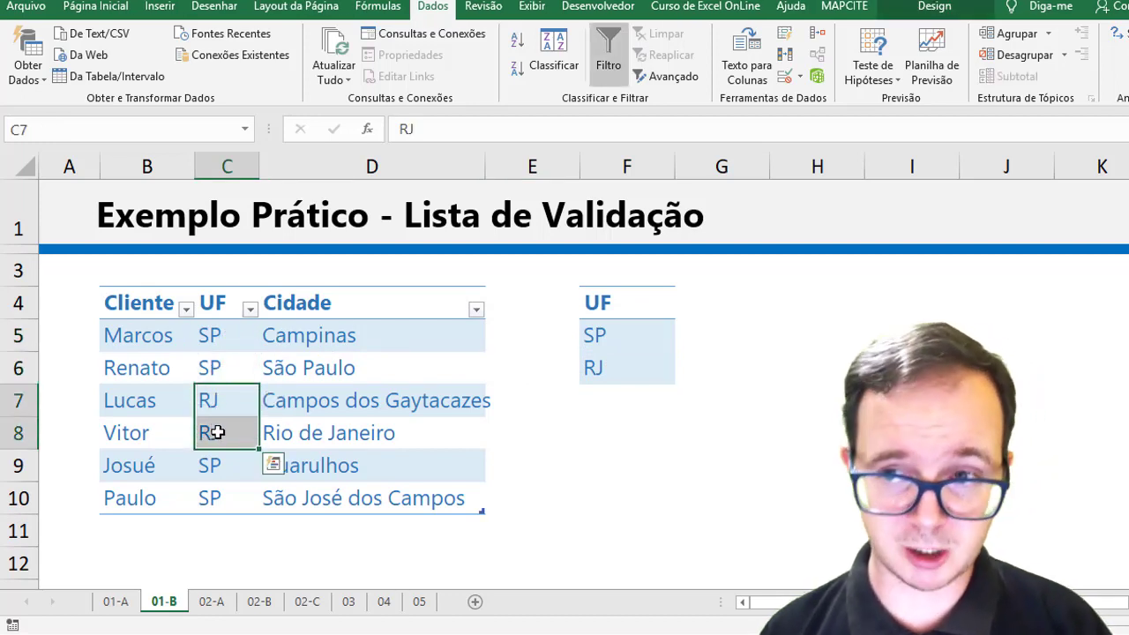
Step: Copy the Cidade column D4:D10 with its header and paste it at H4
{"action": "left_click", "coordinate": [388, 310]}
{"action": "left_click_drag", "start_coordinate": [381, 372], "coordinate": [375, 492]}
{"action": "key", "text": "ctrl+c"}
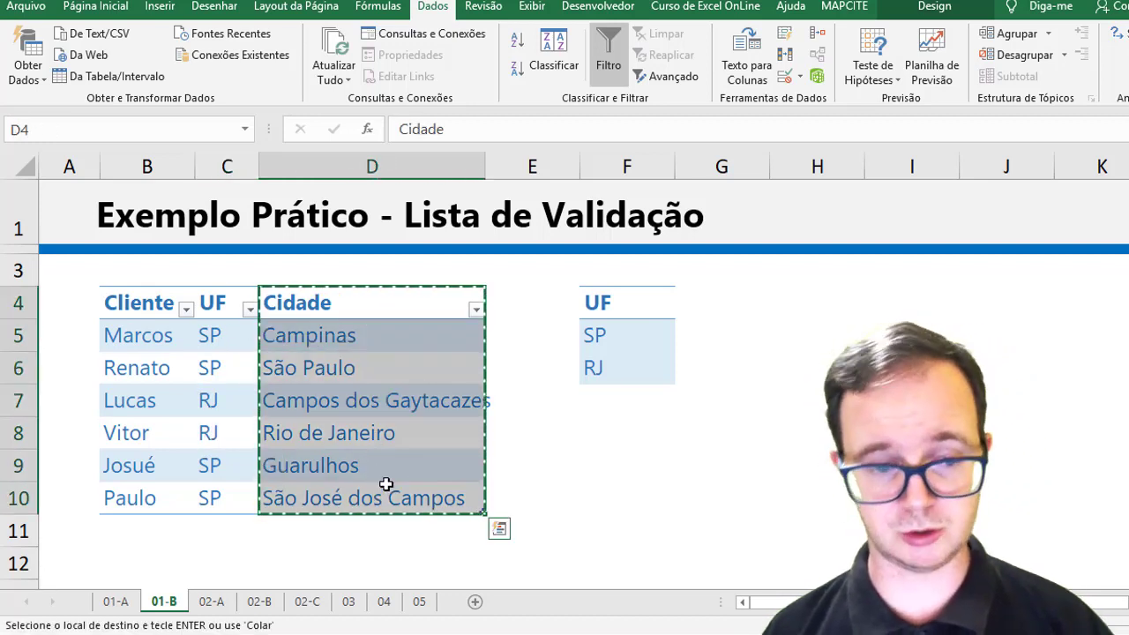
{"action": "left_click", "coordinate": [790, 288]}
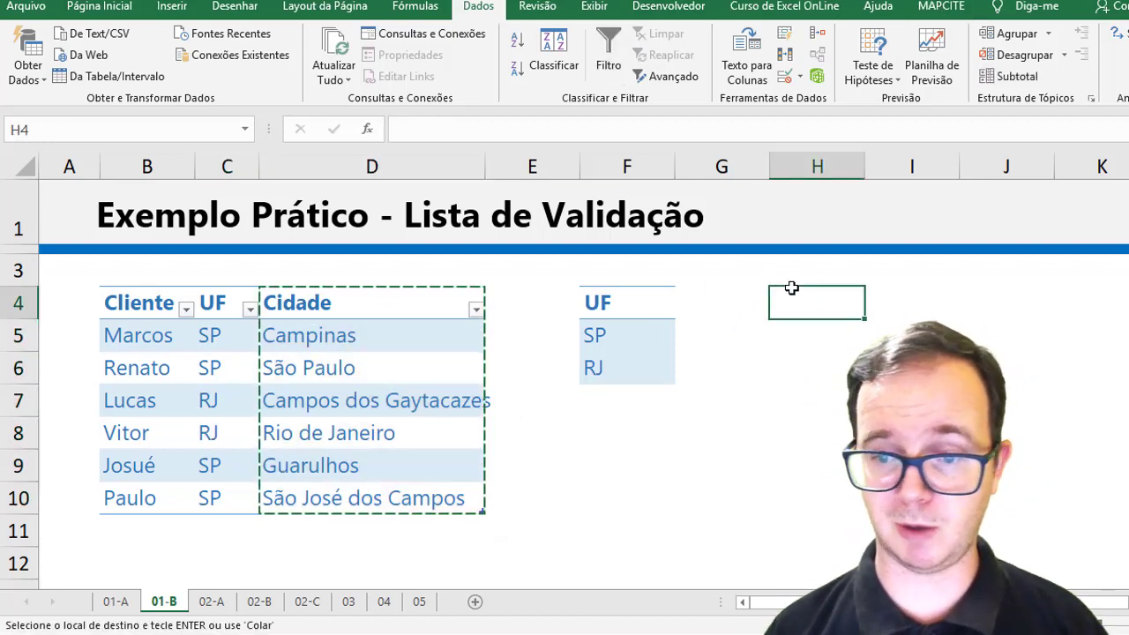
{"action": "key", "text": "ctrl+v"}
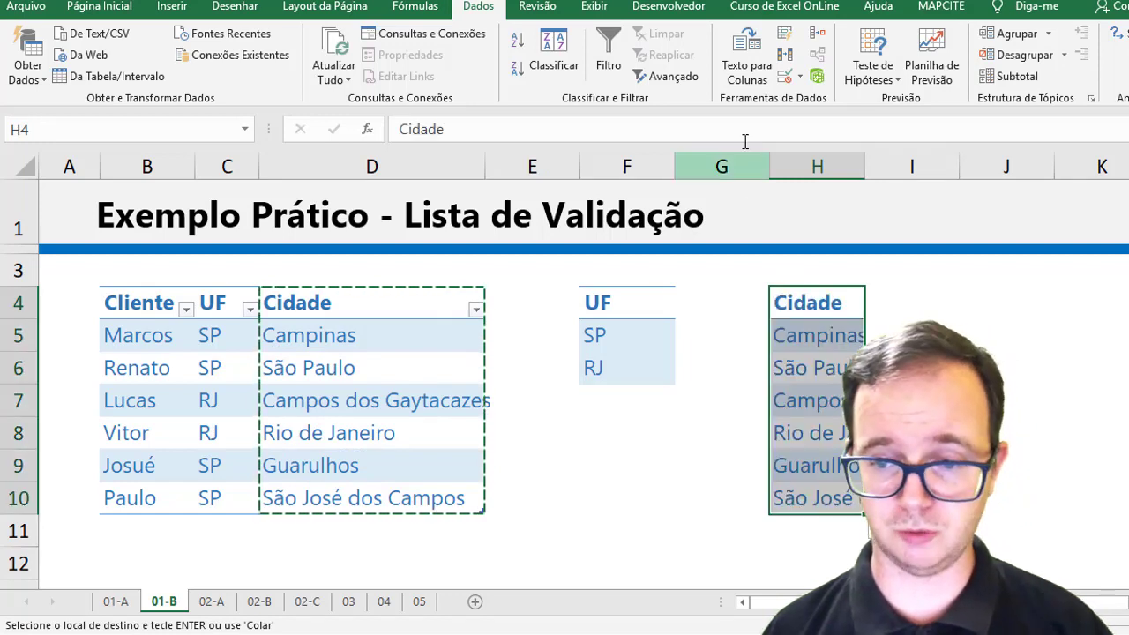
Step: Narrow columns G and E and autofit column H to the longest city name
{"action": "left_click_drag", "start_coordinate": [770, 167], "coordinate": [691, 166]}
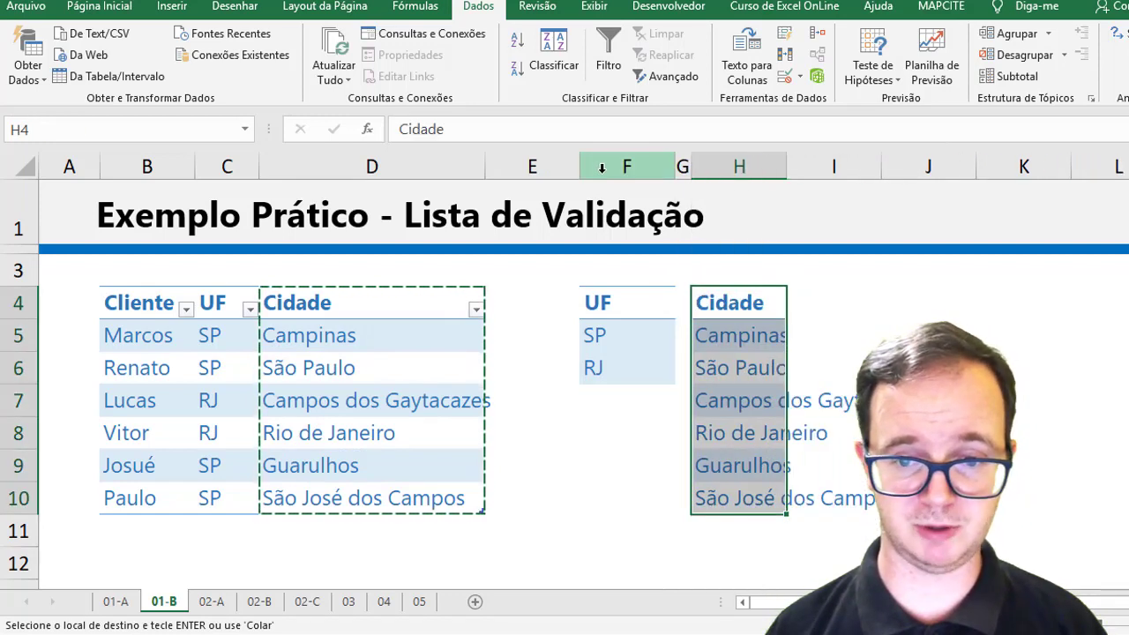
{"action": "left_click_drag", "start_coordinate": [580, 167], "coordinate": [512, 167]}
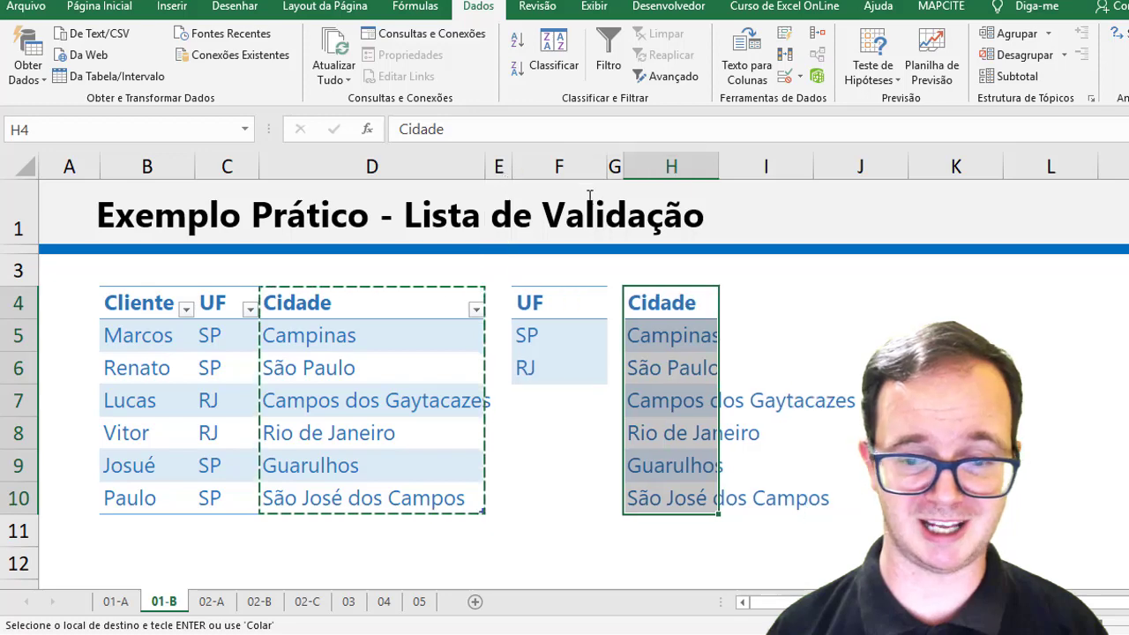
{"action": "double_click", "coordinate": [721, 160]}
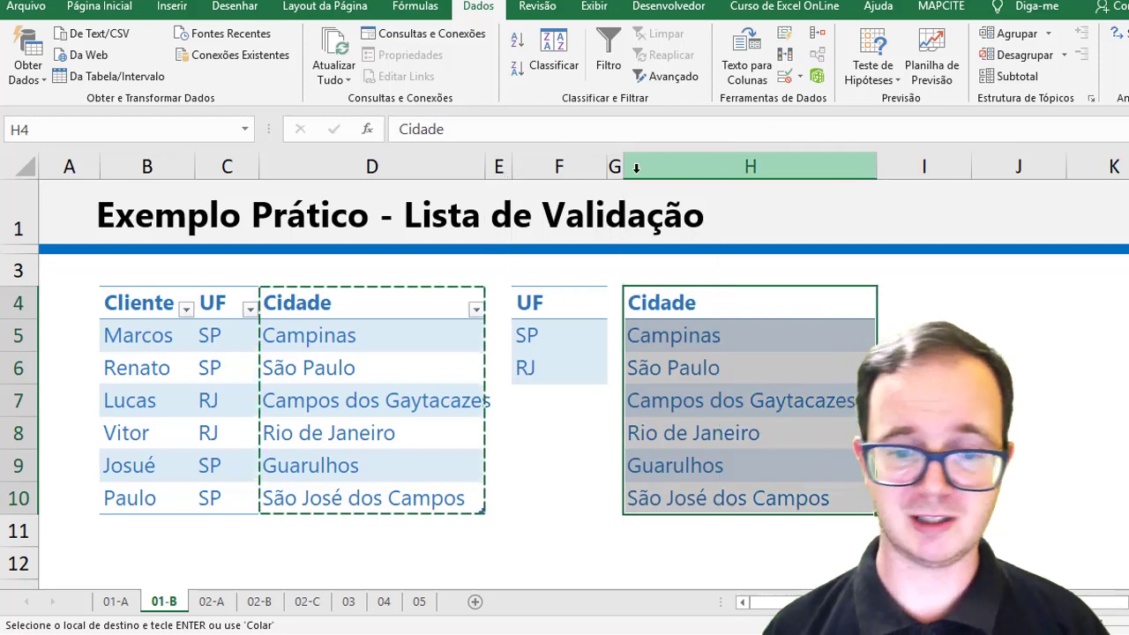
Step: Check the pasted city list in column H for duplicates; none are found
{"action": "scroll", "coordinate": [564, 379], "scroll_direction": "down", "scroll_amount": 1}
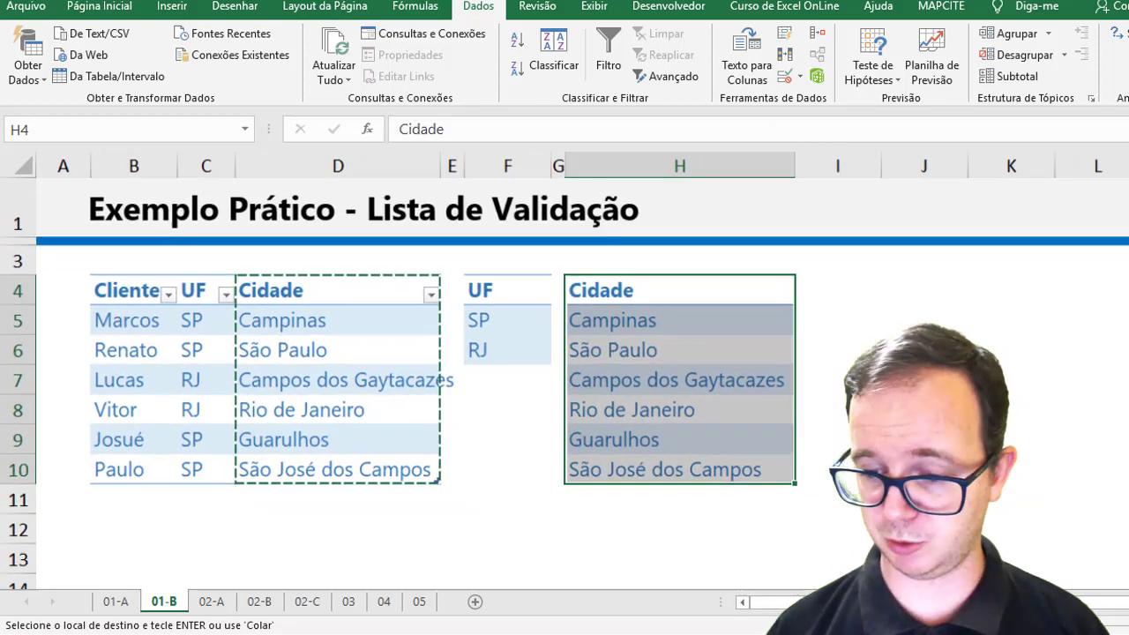
{"action": "scroll", "coordinate": [635, 283], "scroll_direction": "down", "scroll_amount": 1}
{"action": "mouse_move", "coordinate": [638, 274]}
{"action": "left_mouse_down"}
{"action": "mouse_move", "coordinate": [623, 436]}
{"action": "mouse_move", "coordinate": [655, 436]}
{"action": "left_mouse_up"}
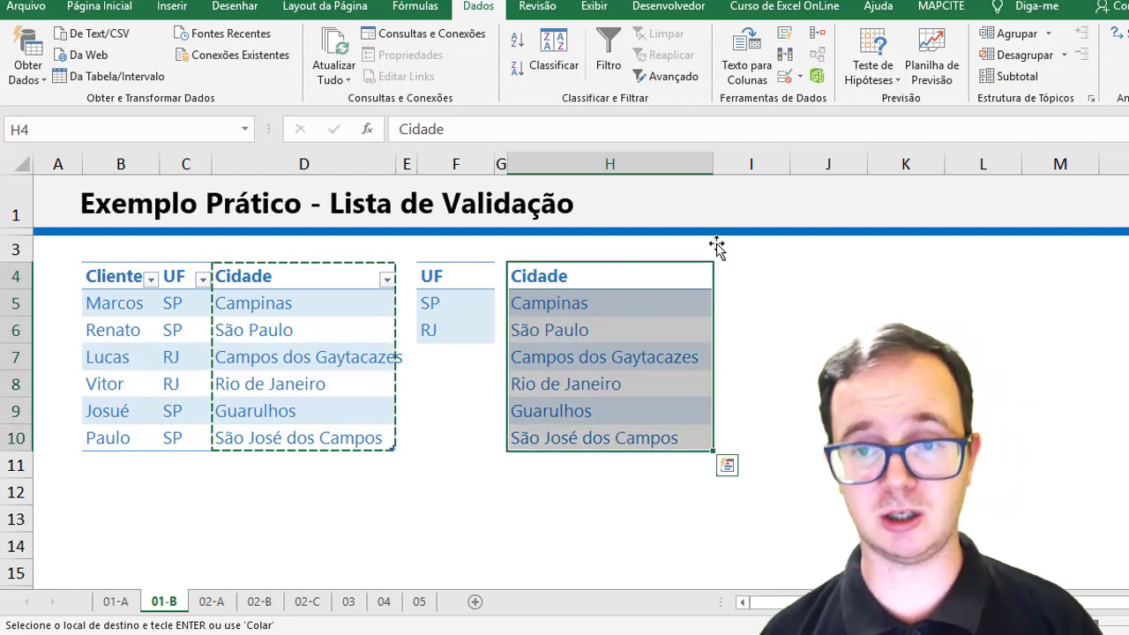
{"action": "left_click", "coordinate": [786, 56]}
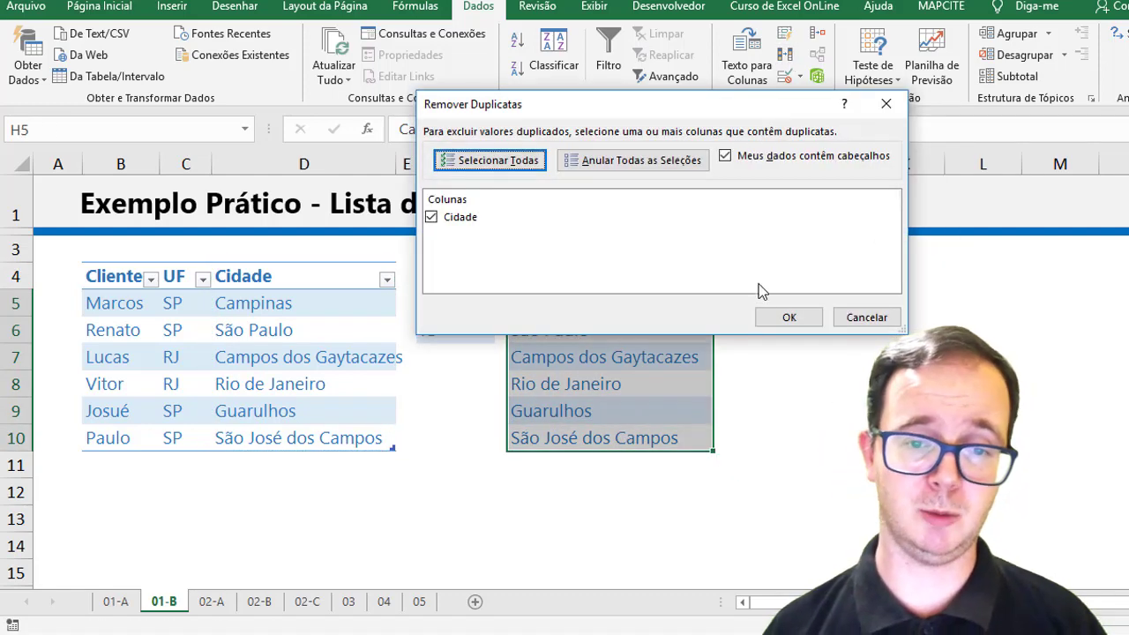
{"action": "left_click", "coordinate": [778, 319]}
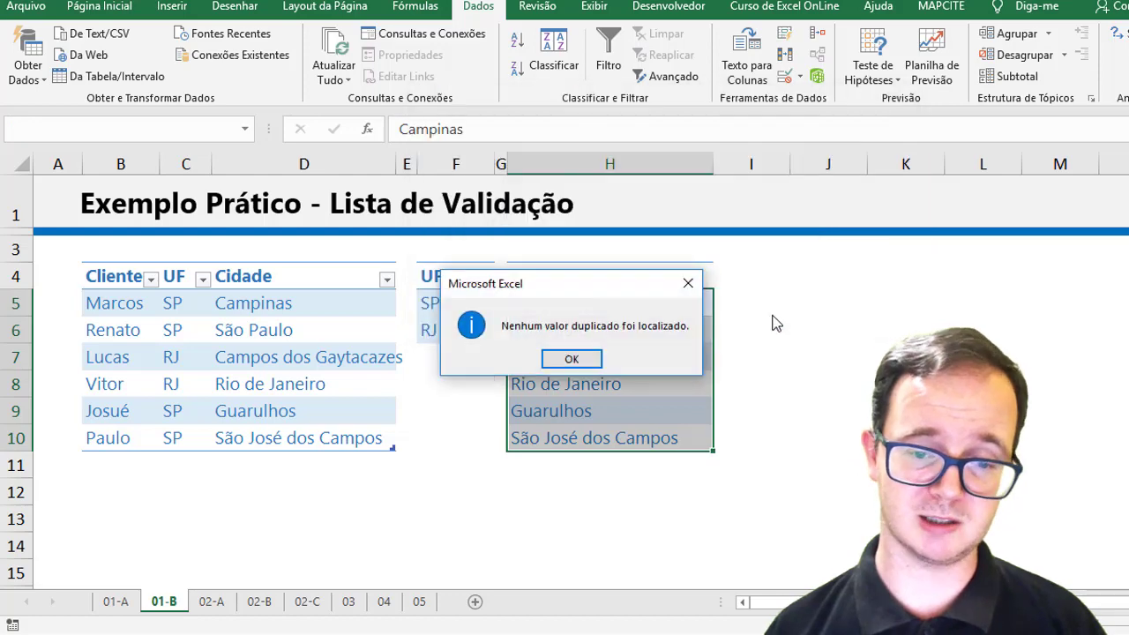
{"action": "left_click", "coordinate": [571, 361]}
{"action": "left_click", "coordinate": [608, 355]}
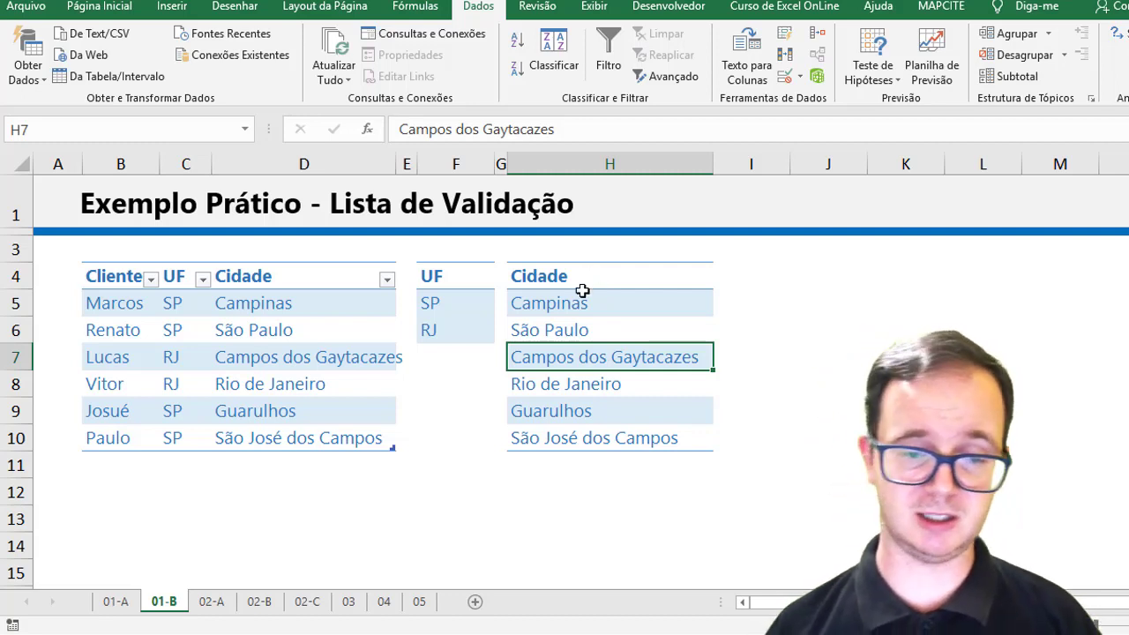
Step: Name F5:F6 'uf' and H5:H10 'cidade' through the Name Box
{"action": "left_click_drag", "start_coordinate": [460, 305], "coordinate": [456, 333]}
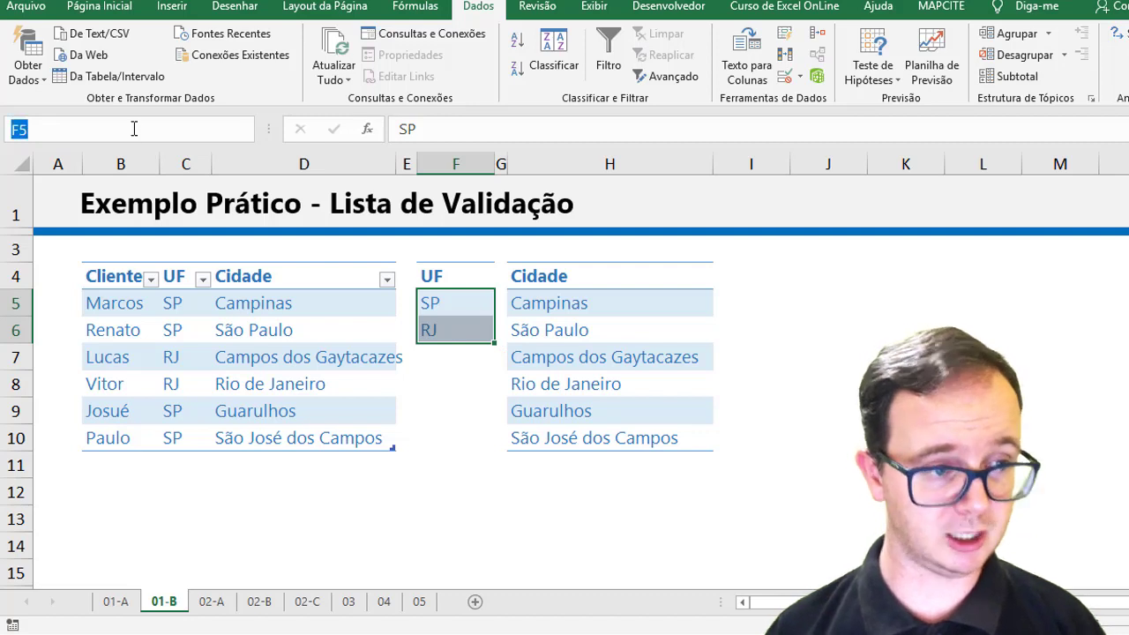
{"action": "type", "text": "uf"}
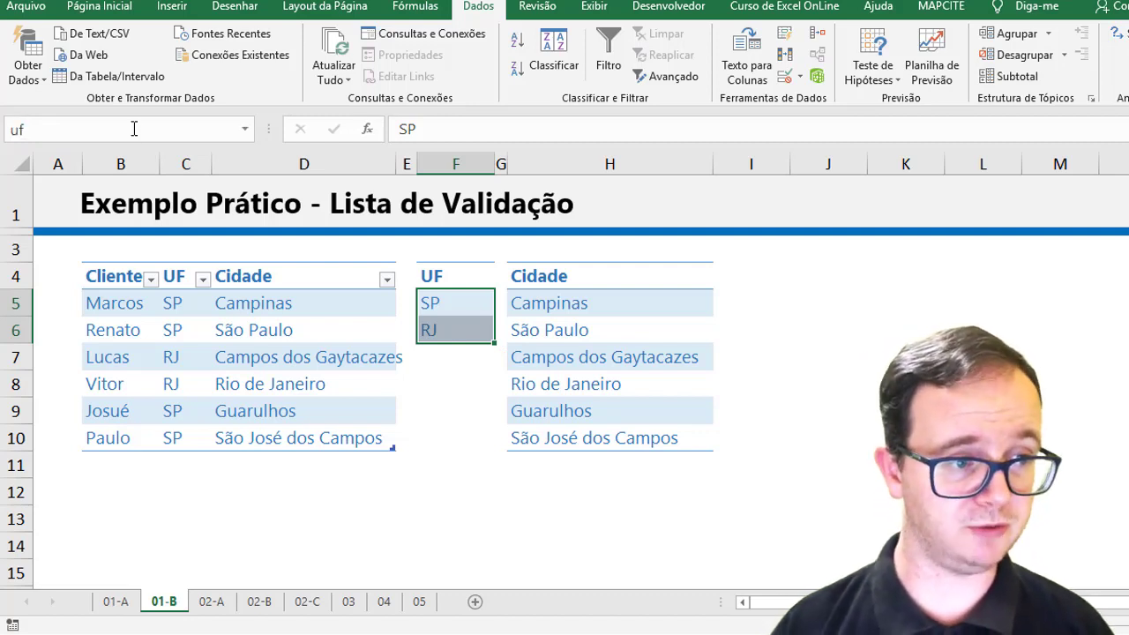
{"action": "left_click_drag", "start_coordinate": [577, 303], "coordinate": [570, 443]}
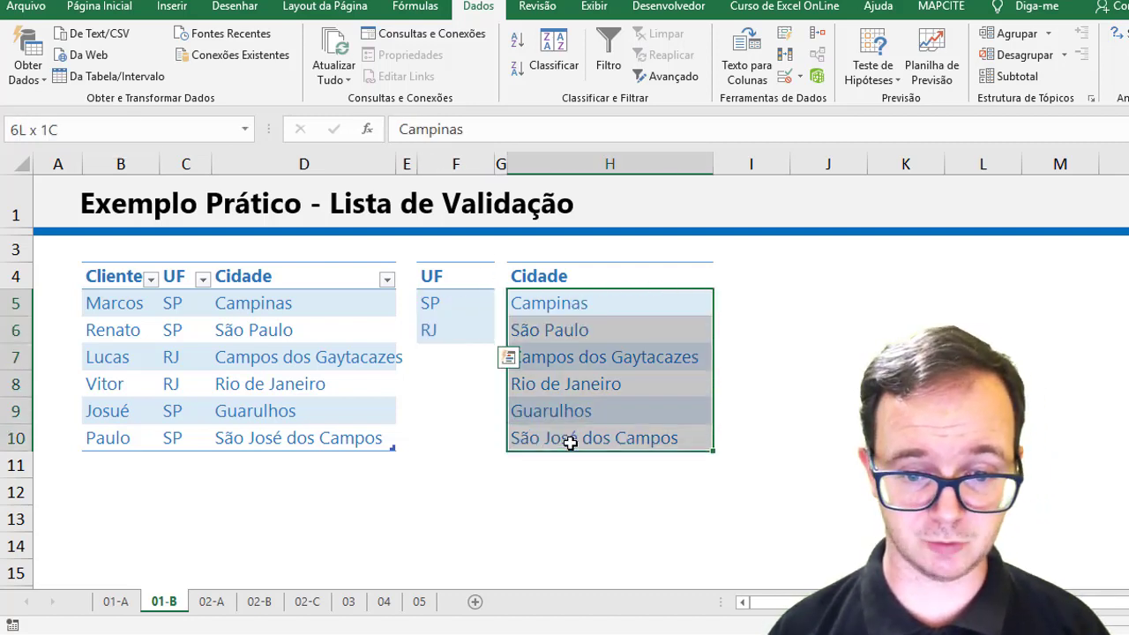
{"action": "left_click", "coordinate": [119, 132]}
{"action": "type", "text": "cidad"}
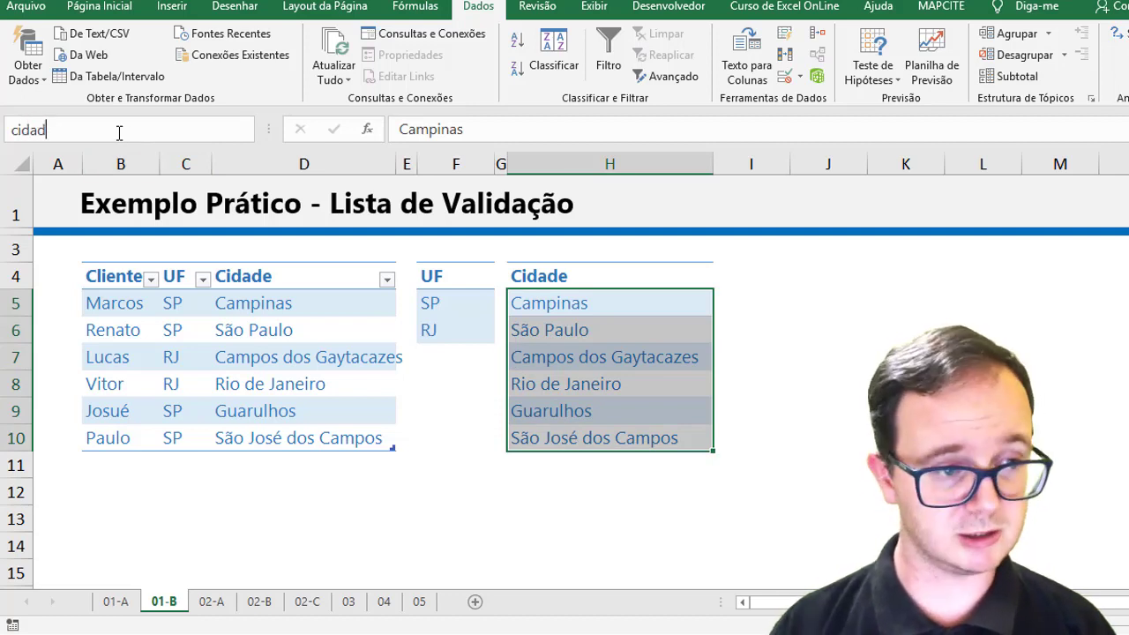
{"action": "type", "text": "e"}
{"action": "key", "text": "Return"}
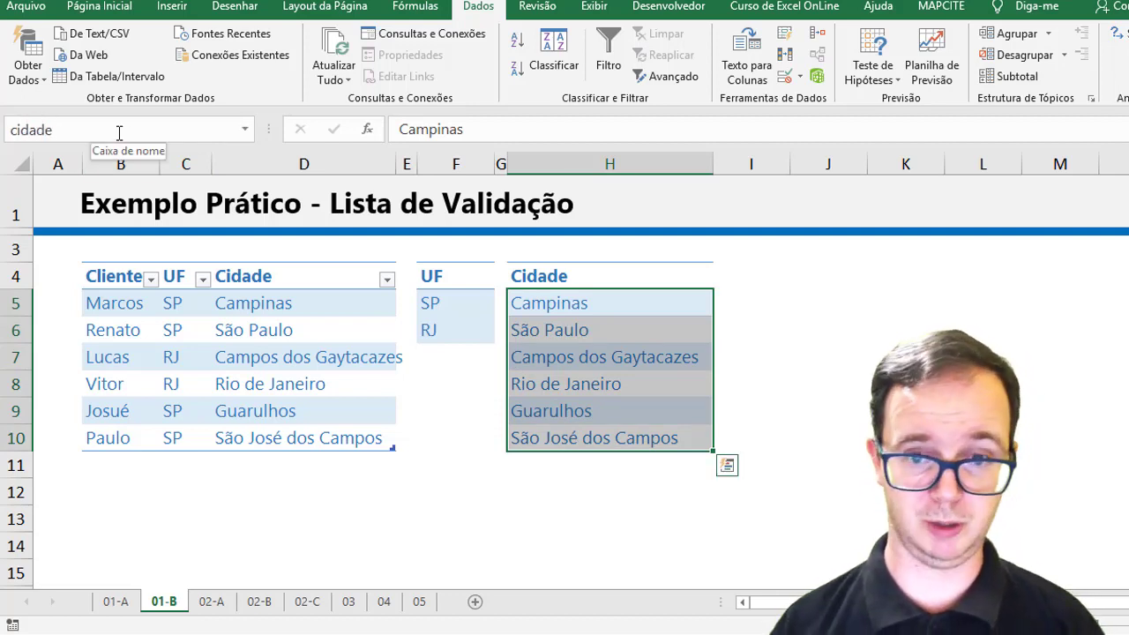
{"action": "left_click", "coordinate": [172, 302]}
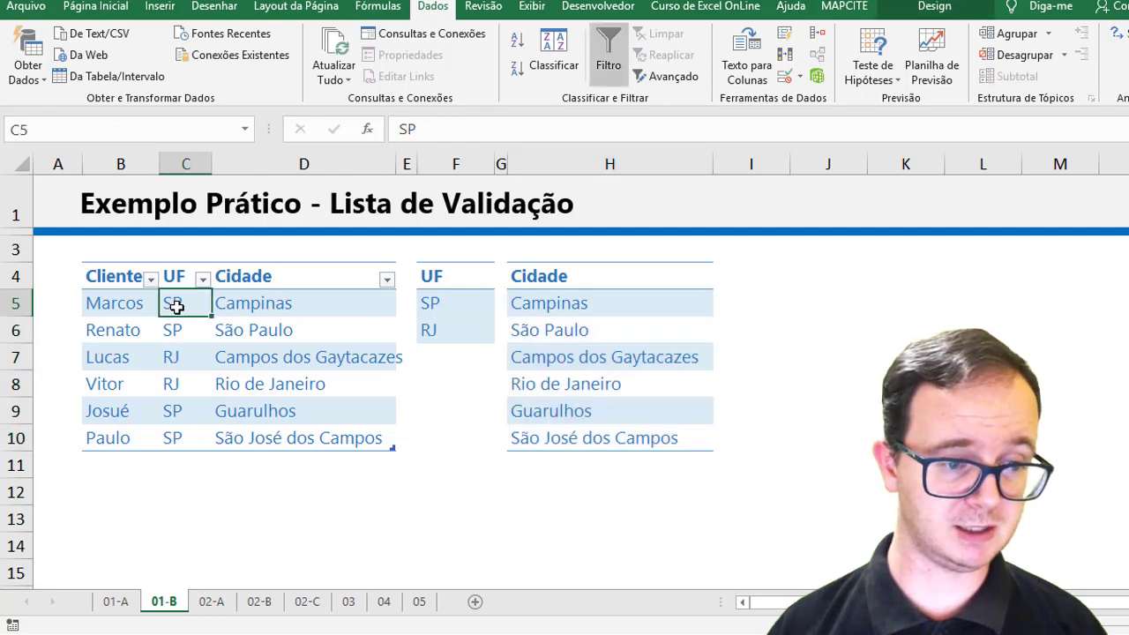
Step: Give cell C5 a List data validation with source =uf
{"action": "left_click", "coordinate": [801, 81]}
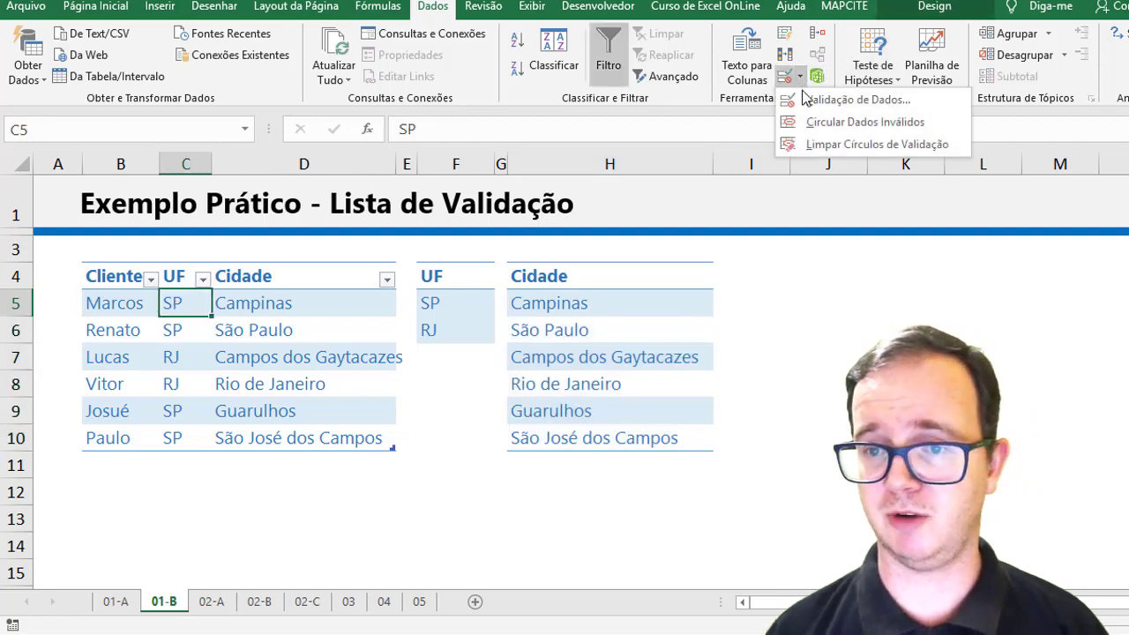
{"action": "left_click", "coordinate": [821, 99]}
{"action": "left_click", "coordinate": [593, 161]}
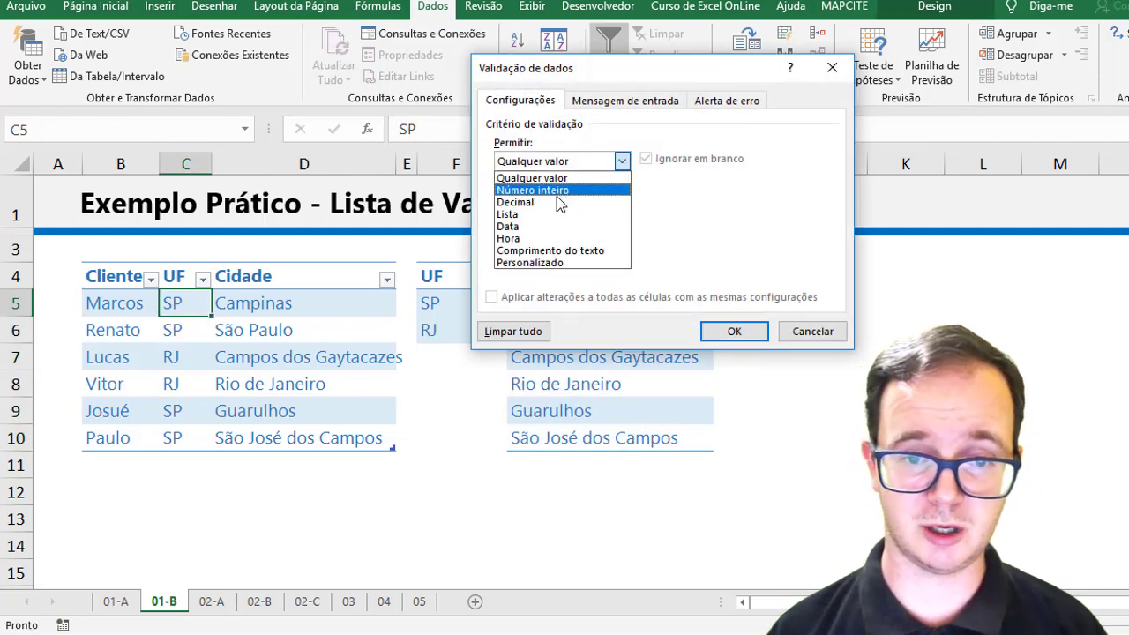
{"action": "left_click", "coordinate": [554, 211]}
{"action": "left_click", "coordinate": [552, 233]}
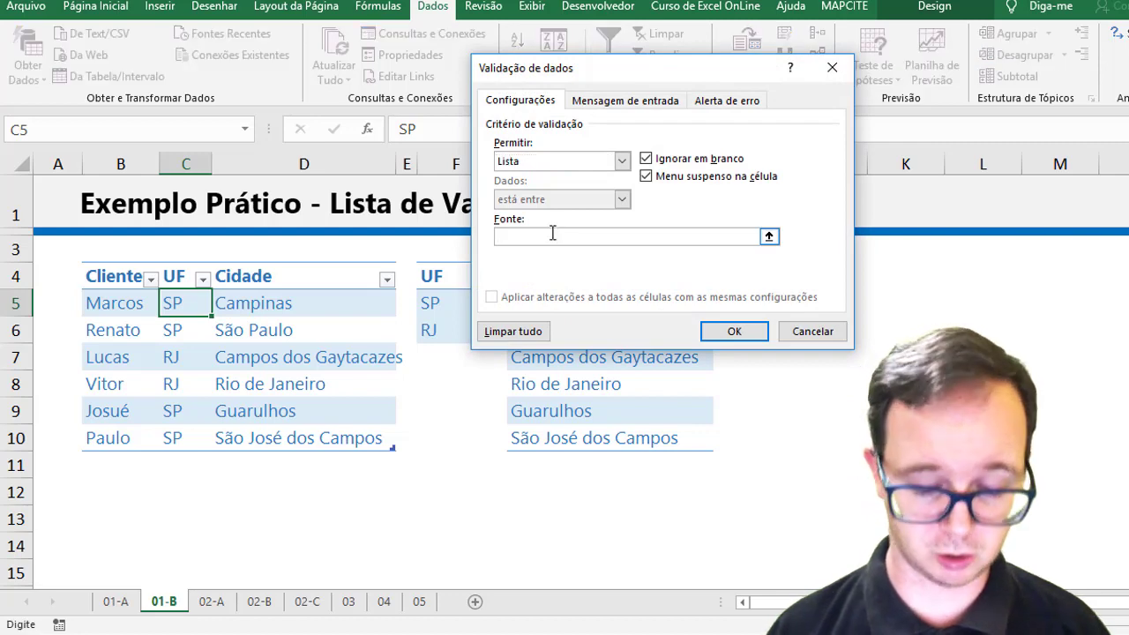
{"action": "type", "text": "=uf"}
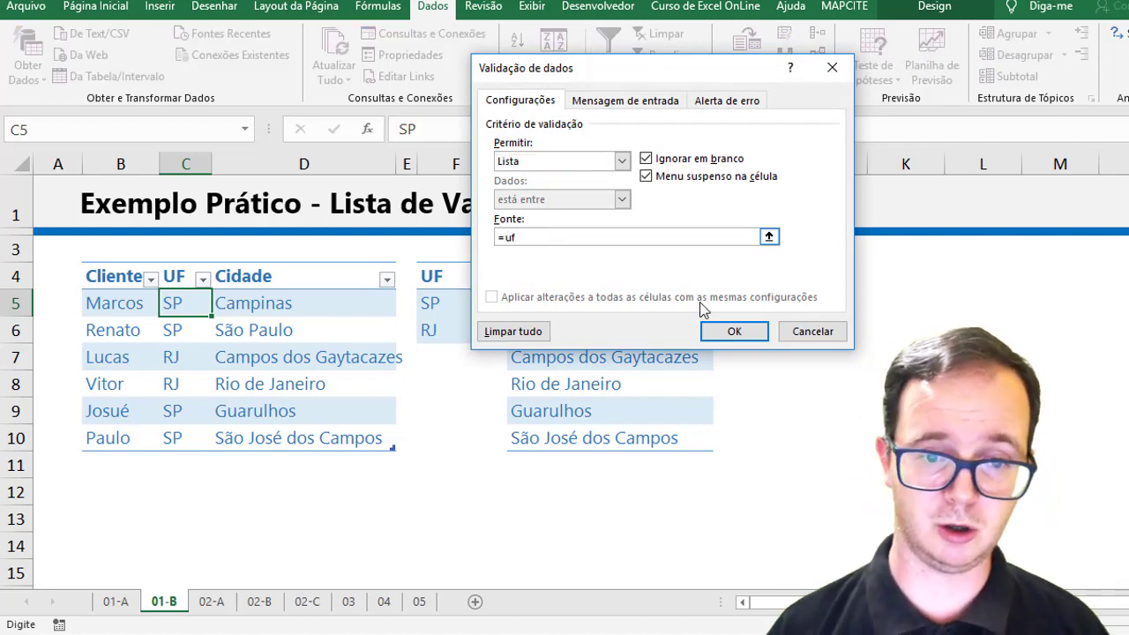
{"action": "left_click", "coordinate": [729, 335]}
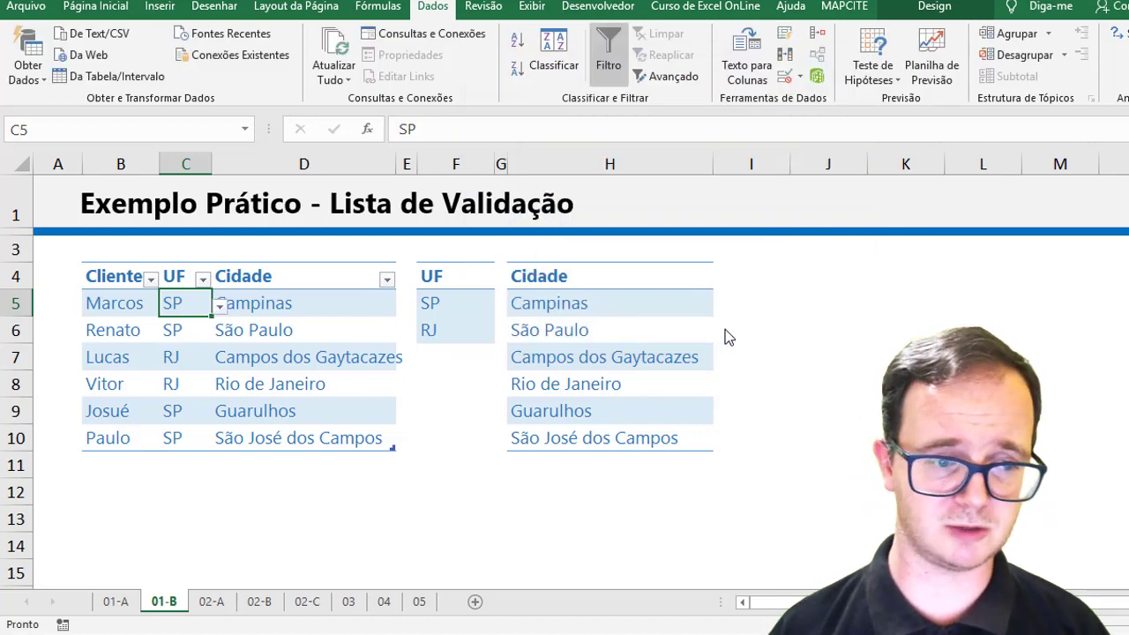
Step: Try the C5 drop-down, then fill its validation down through C10
{"action": "left_click", "coordinate": [220, 311]}
{"action": "left_click", "coordinate": [184, 340]}
{"action": "left_click", "coordinate": [198, 333]}
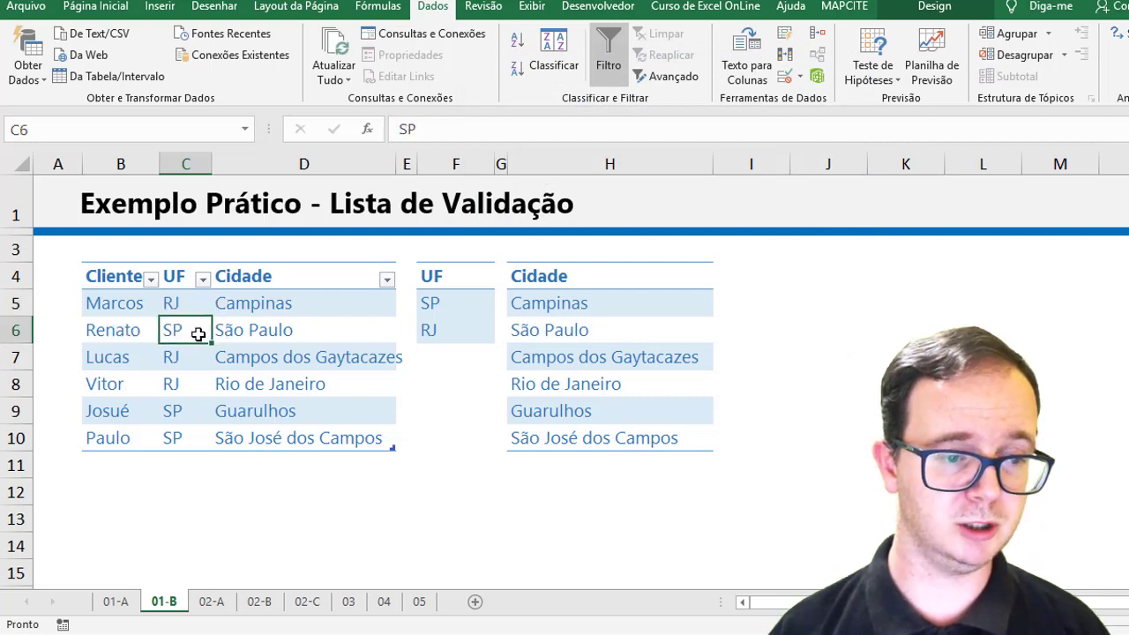
{"action": "left_click", "coordinate": [198, 301]}
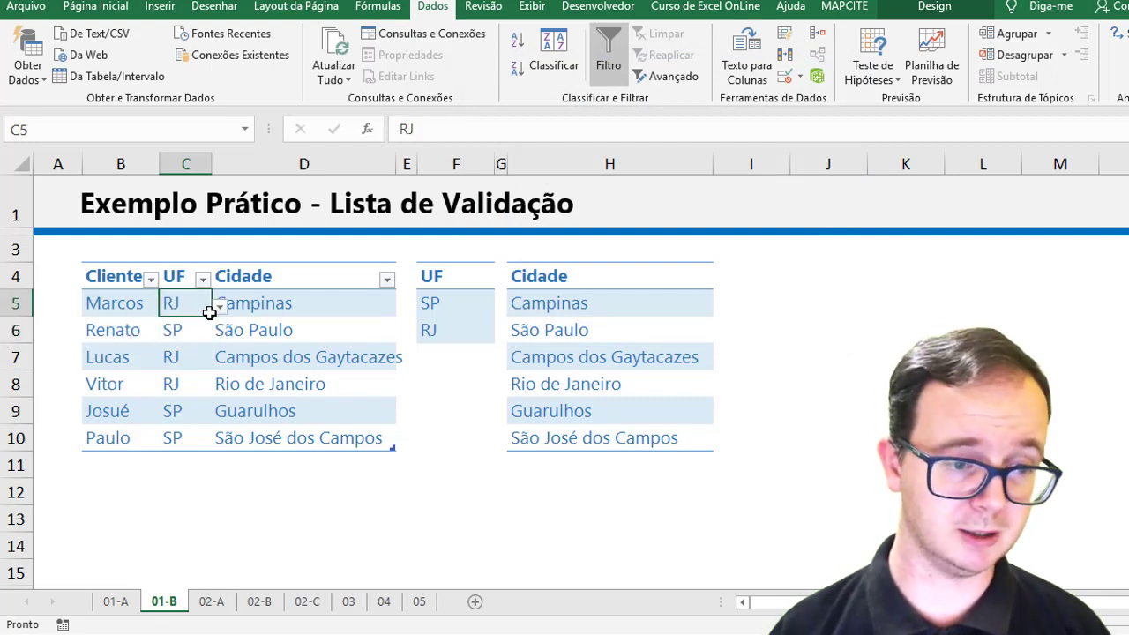
{"action": "left_click_drag", "start_coordinate": [211, 319], "coordinate": [200, 455]}
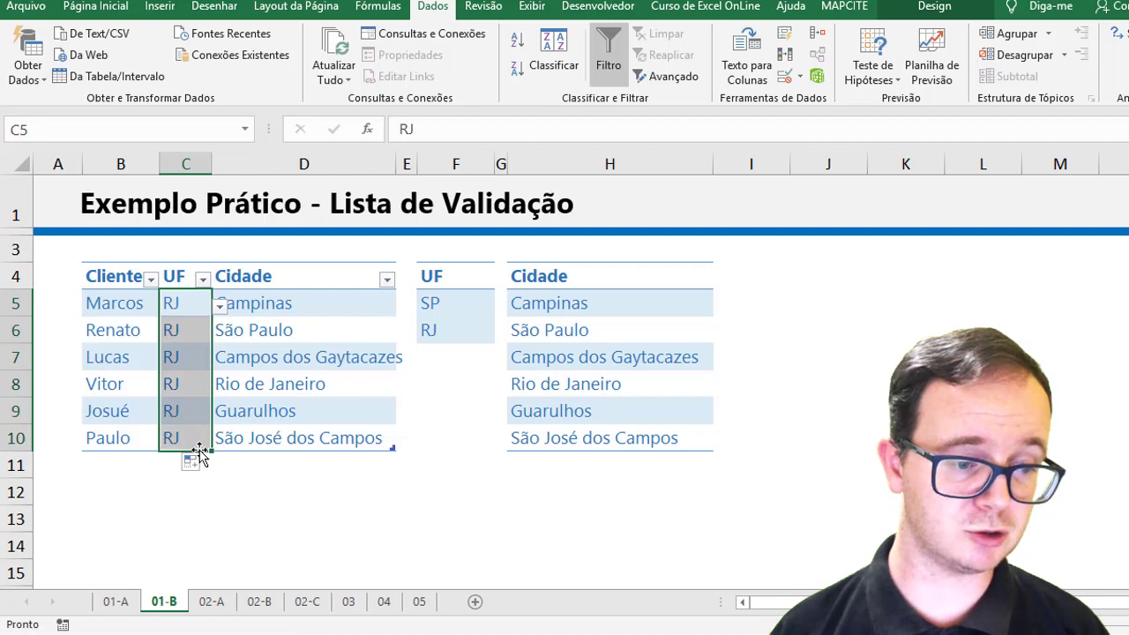
Step: Use the drop-downs to set C6 to SP, C7 to RJ and C5 to SP
{"action": "left_click", "coordinate": [188, 327]}
{"action": "left_click", "coordinate": [219, 334]}
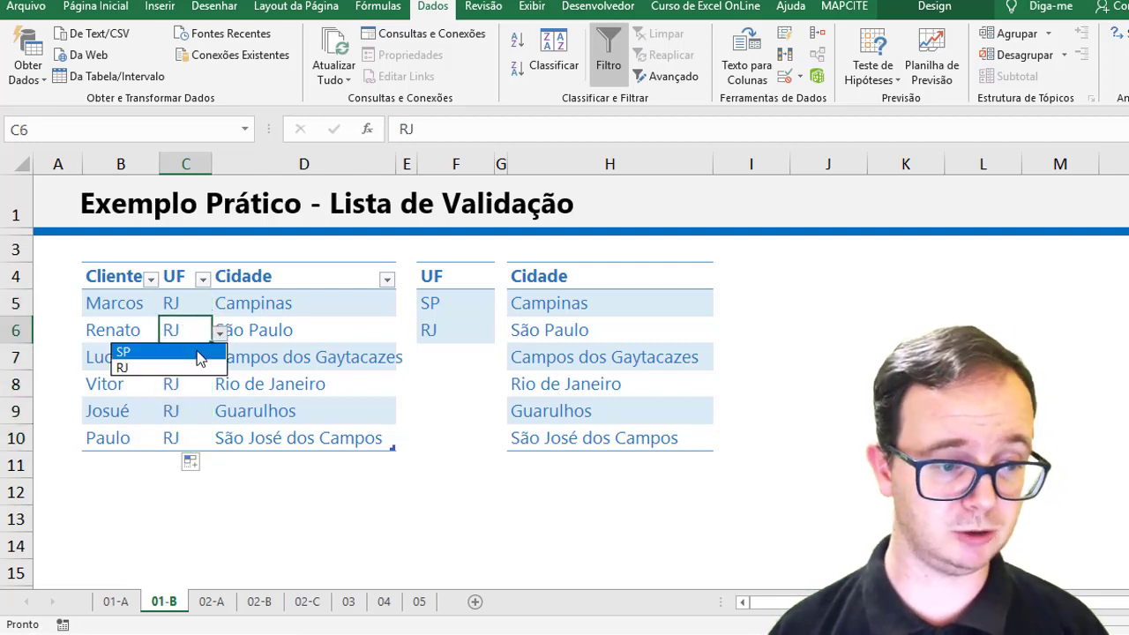
{"action": "left_click", "coordinate": [199, 352]}
{"action": "left_click", "coordinate": [189, 357]}
{"action": "left_click", "coordinate": [220, 360]}
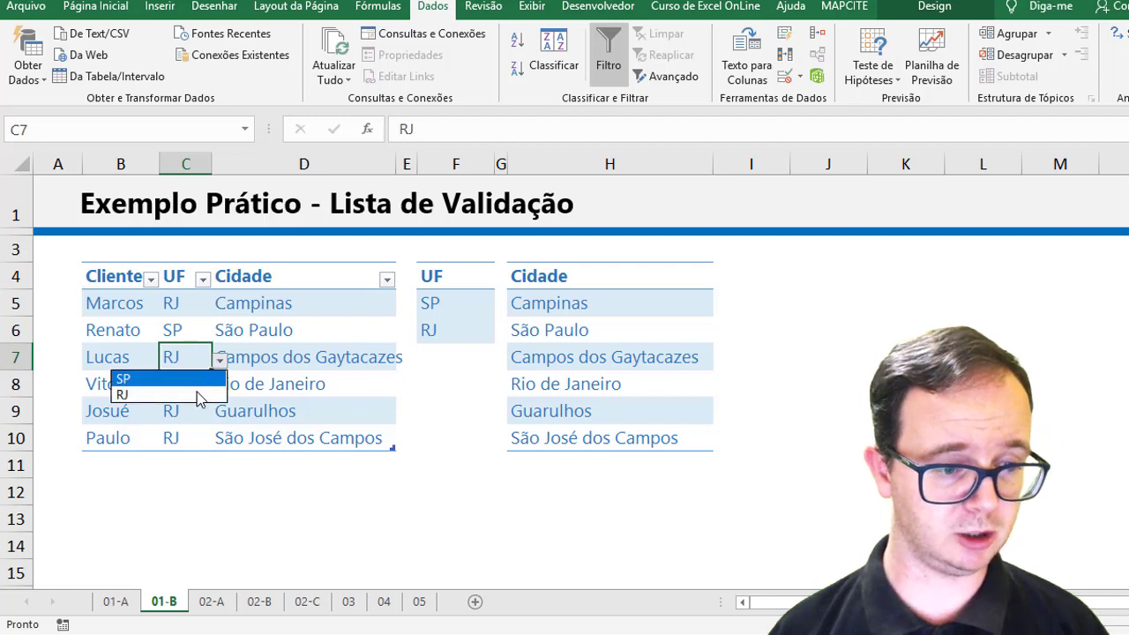
{"action": "left_click", "coordinate": [198, 395]}
{"action": "left_click", "coordinate": [196, 306]}
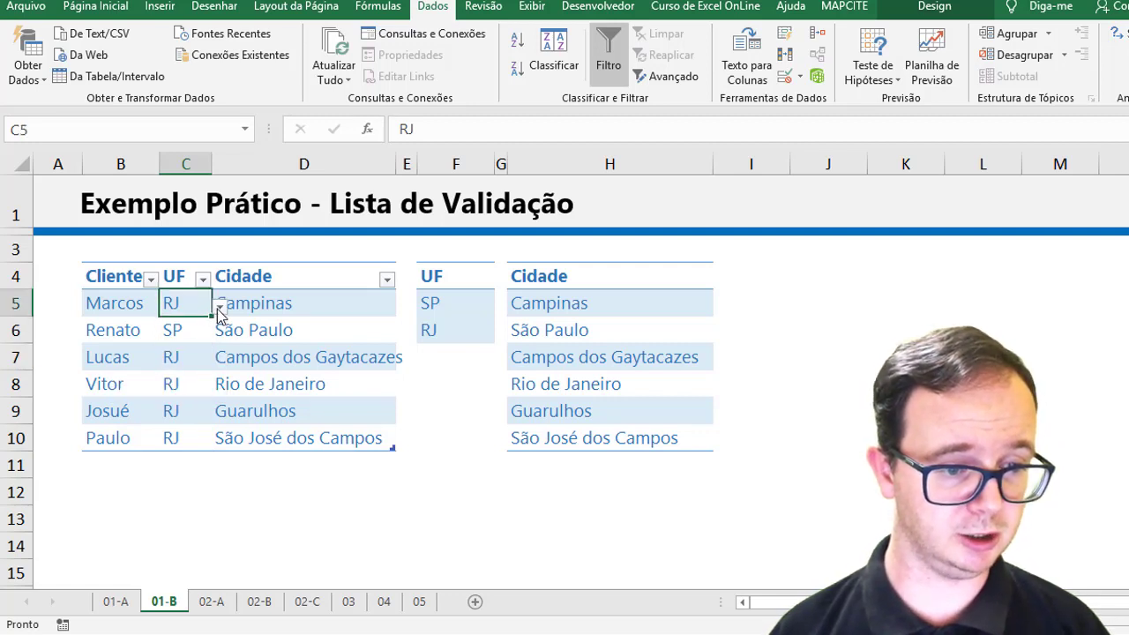
{"action": "left_click", "coordinate": [220, 305]}
{"action": "left_click", "coordinate": [203, 323]}
Step: Use the drop-downs to set C9 and C10 back to SP
{"action": "left_click", "coordinate": [192, 405]}
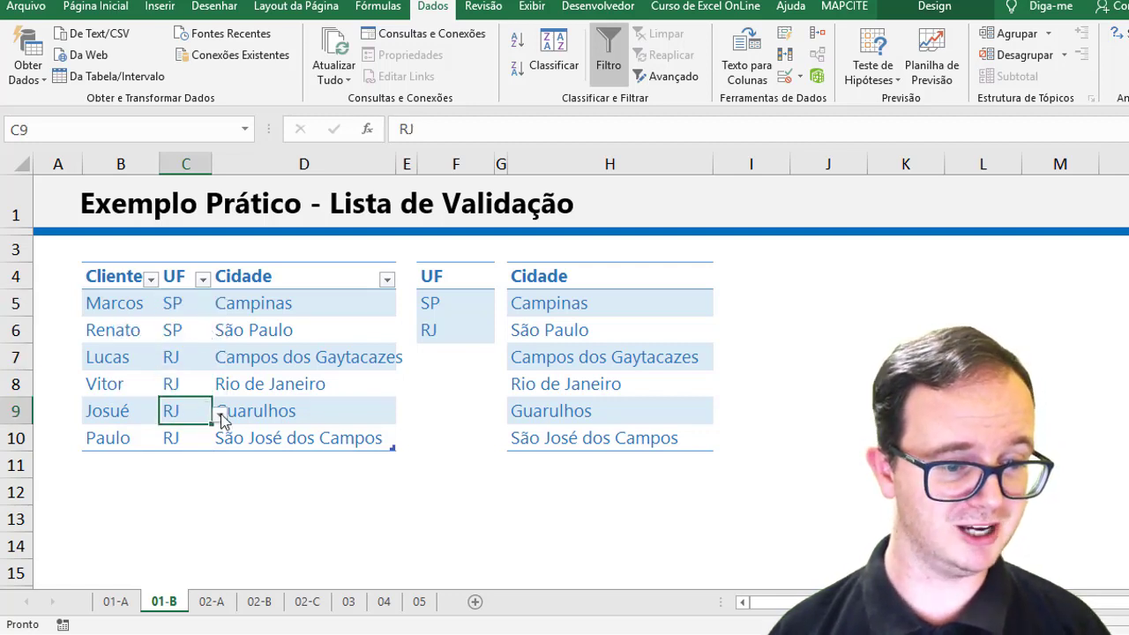
{"action": "left_click", "coordinate": [219, 412]}
{"action": "left_click", "coordinate": [199, 431]}
{"action": "left_click", "coordinate": [209, 441]}
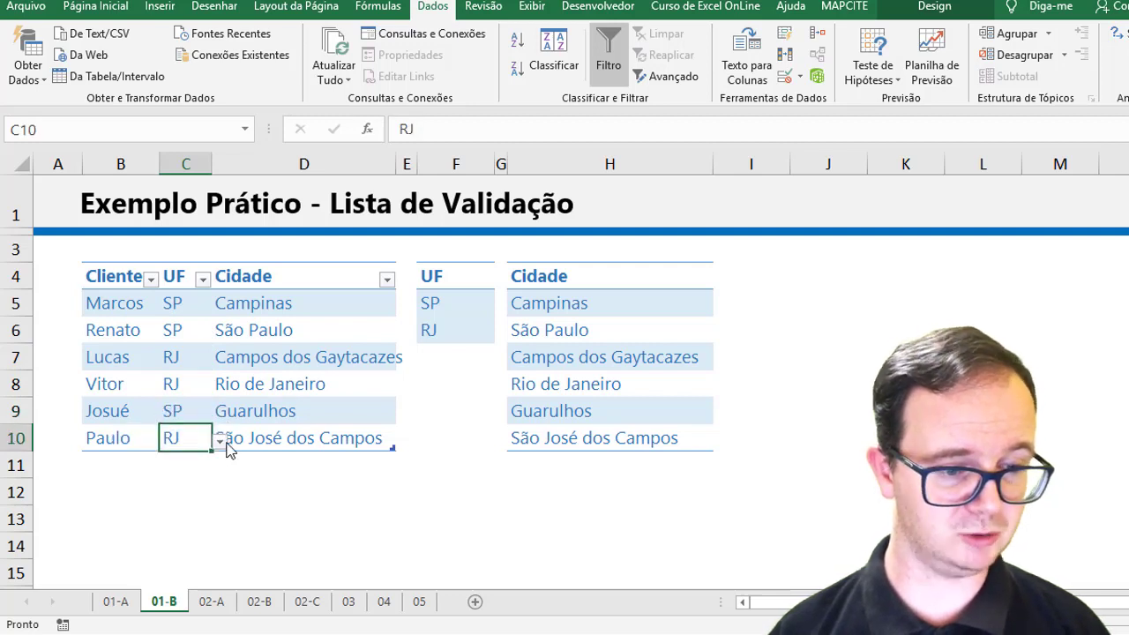
{"action": "left_click", "coordinate": [221, 443]}
{"action": "left_click", "coordinate": [189, 458]}
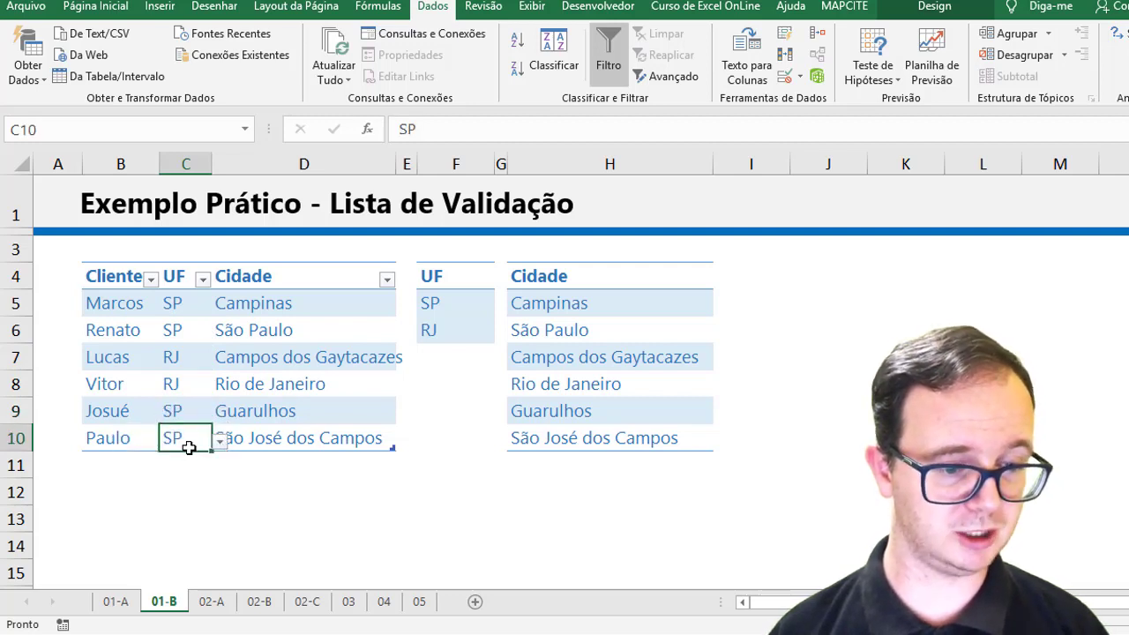
{"action": "left_click", "coordinate": [113, 467]}
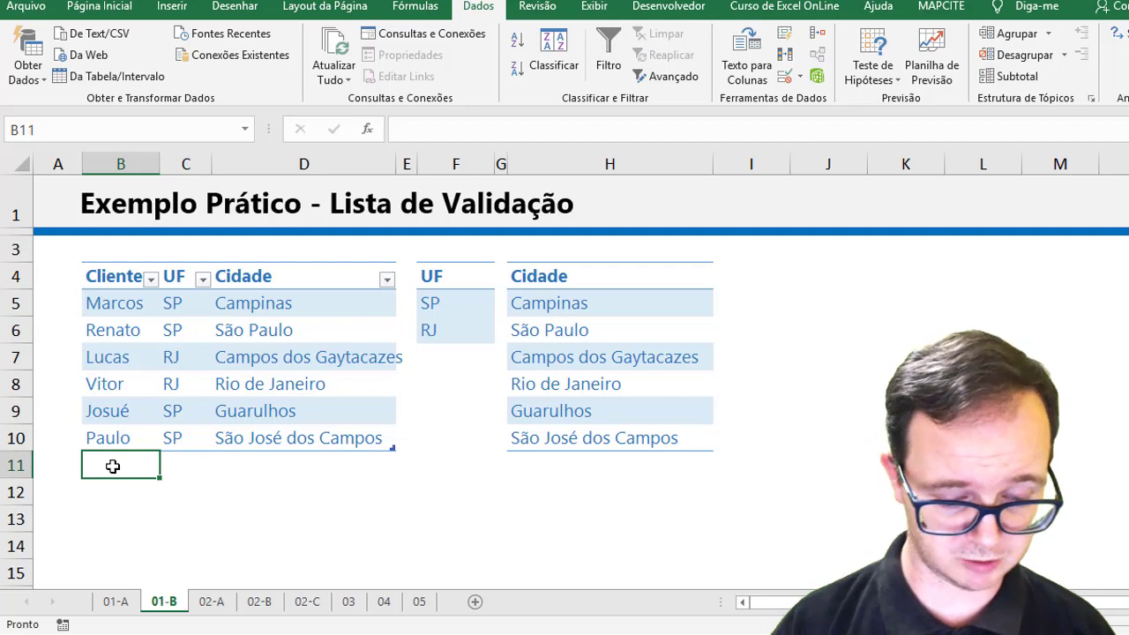
Step: Enter the new client's name in B11, extending the table to row 11
{"action": "type", "text": "F"}
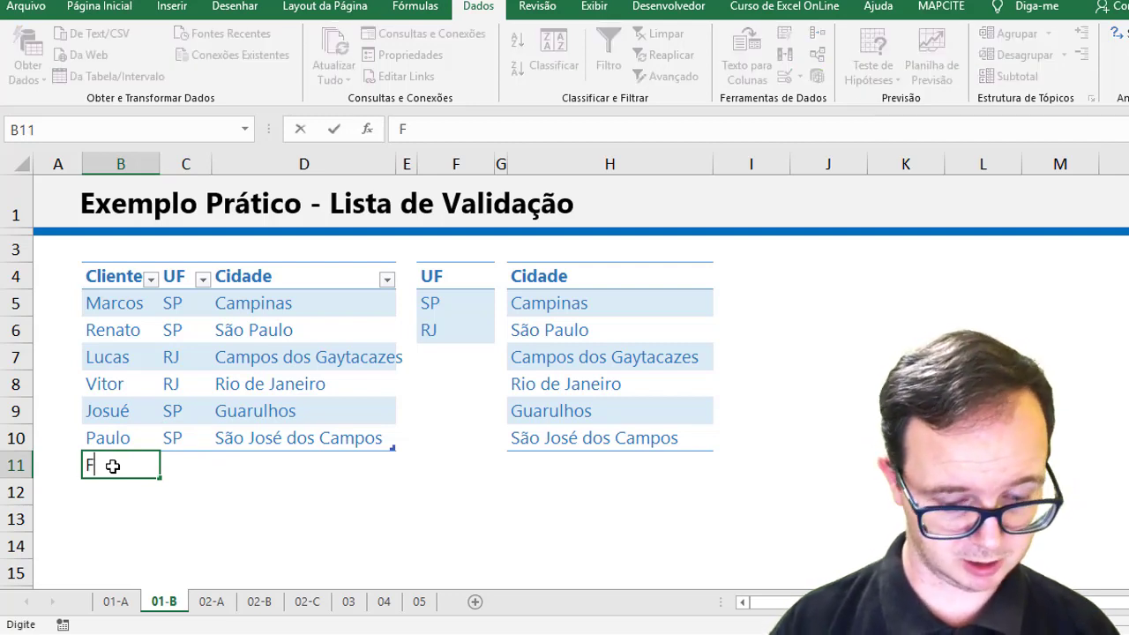
{"action": "type", "text": "an"}
{"action": "key", "text": "BackSpace"}
{"action": "key", "text": "BackSpace"}
{"action": "key", "text": "BackSpace"}
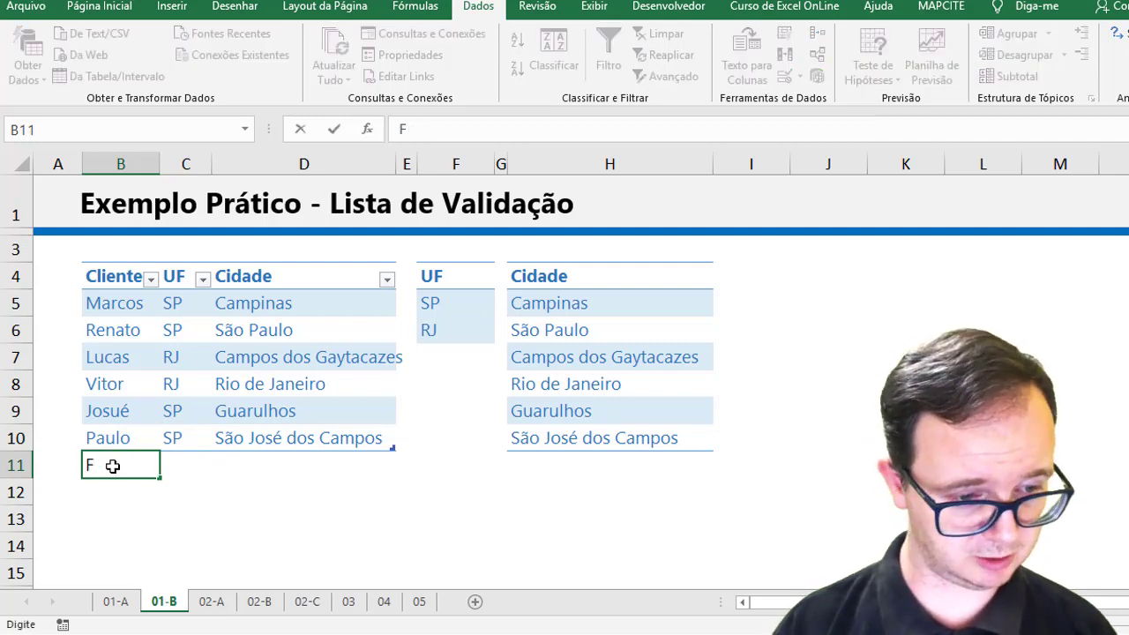
{"action": "type", "text": "ran"}
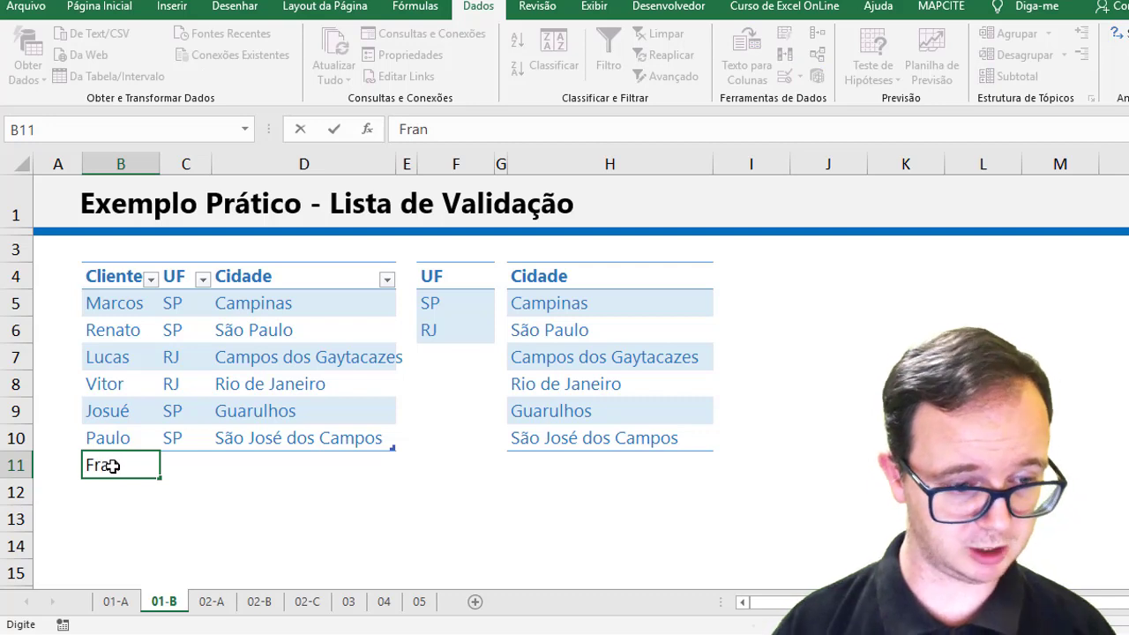
{"action": "key", "text": "Tab"}
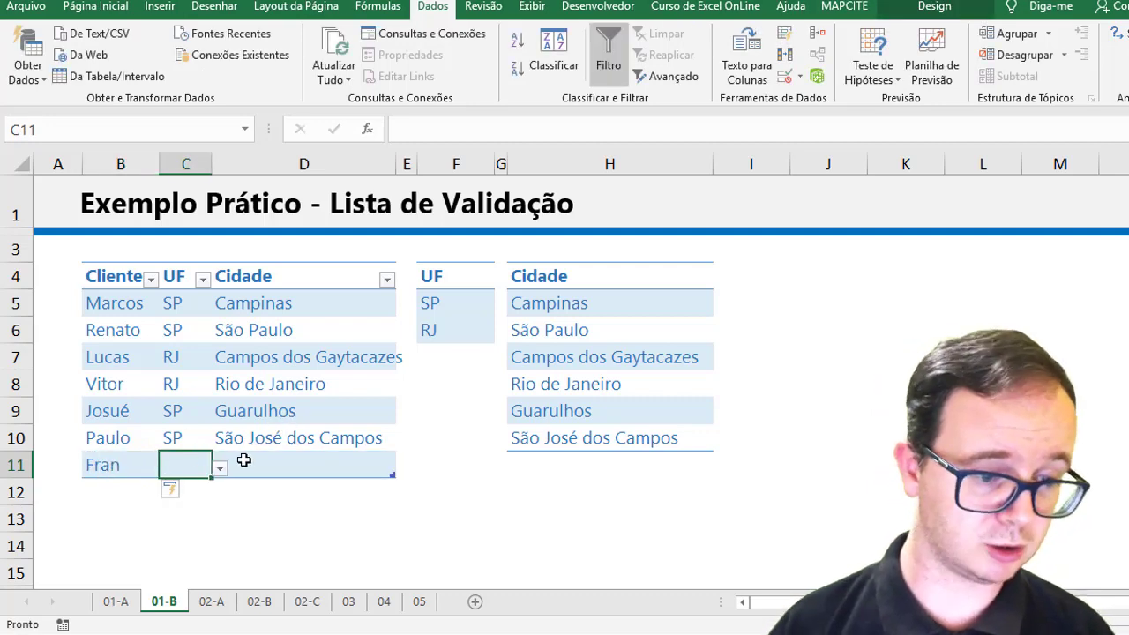
Step: Choose SP from C11's drop-down and enter Campinas as the city in D11
{"action": "left_click", "coordinate": [221, 469]}
{"action": "left_click", "coordinate": [181, 487]}
{"action": "left_click", "coordinate": [257, 461]}
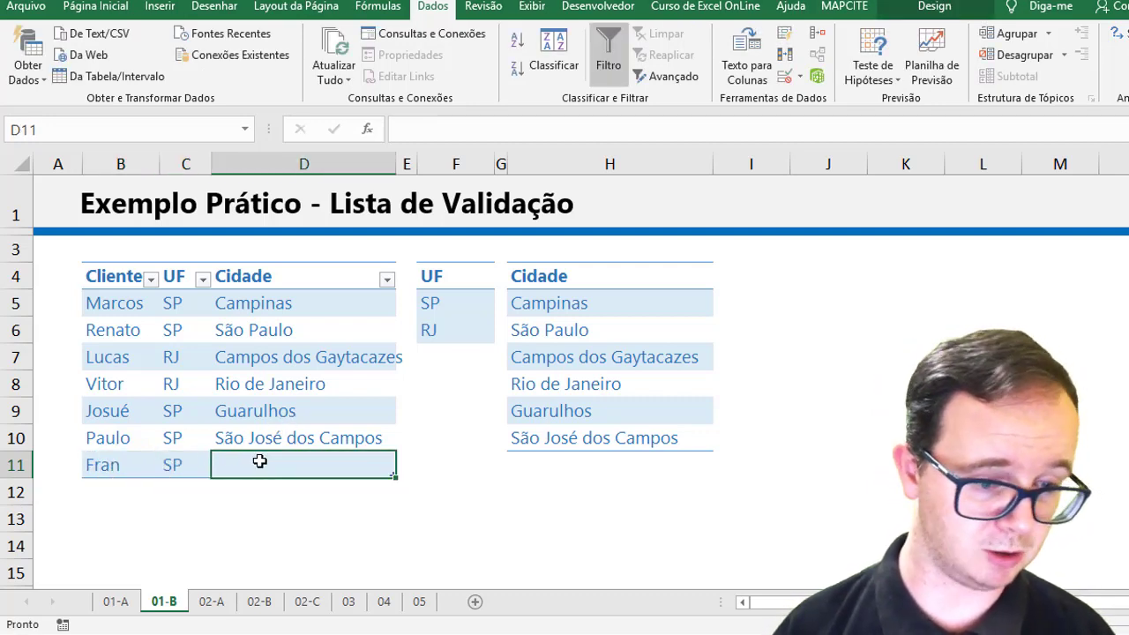
{"action": "type", "text": "Campinas"}
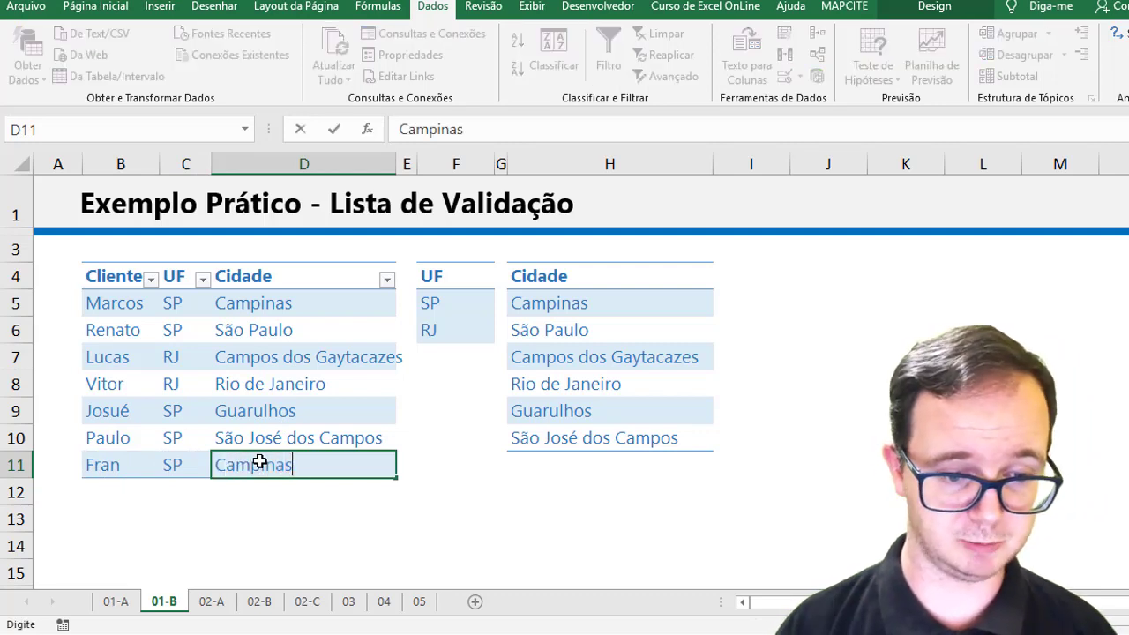
{"action": "key", "text": "Return"}
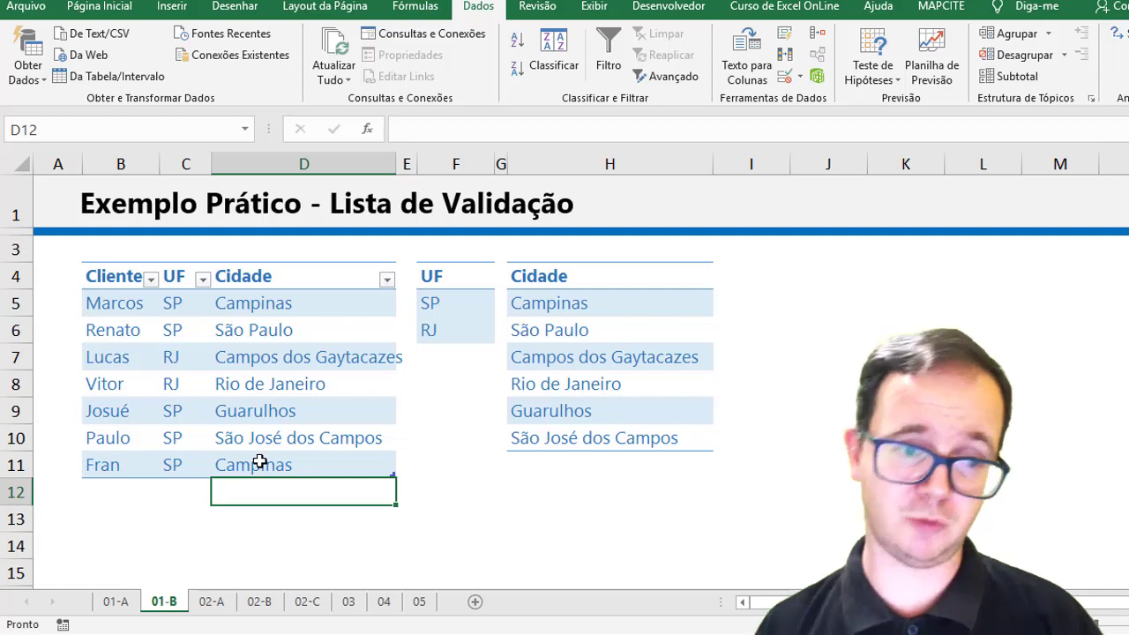
{"action": "left_click", "coordinate": [282, 305]}
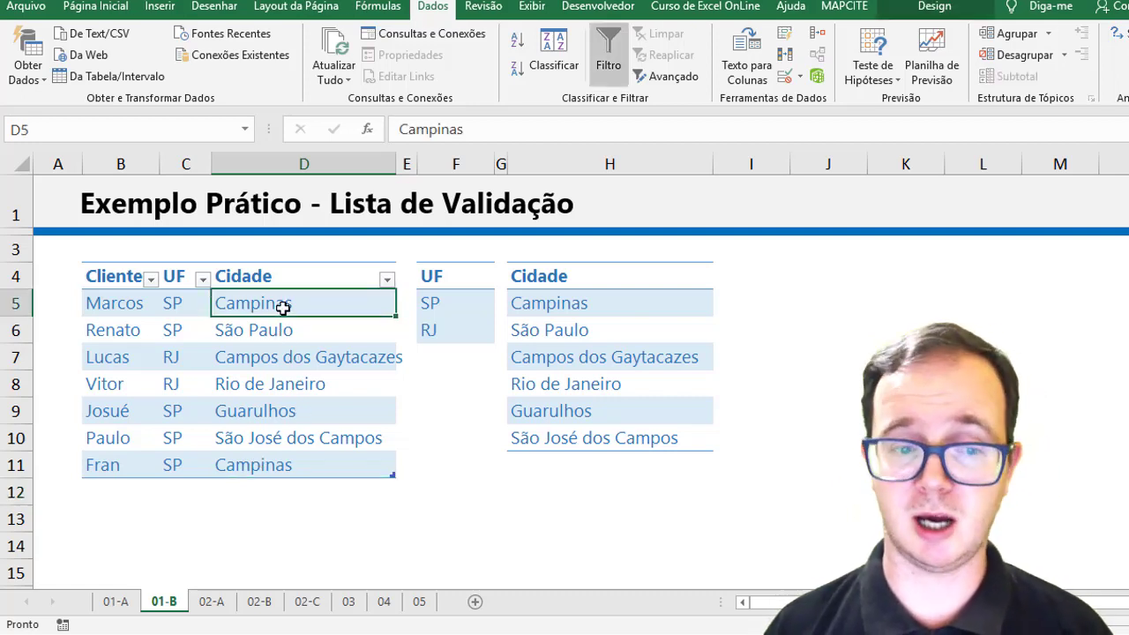
Step: Apply List validation with source =cidade to D5 and check its city drop-down
{"action": "left_click", "coordinate": [801, 78]}
{"action": "left_click", "coordinate": [845, 92]}
{"action": "left_click", "coordinate": [600, 163]}
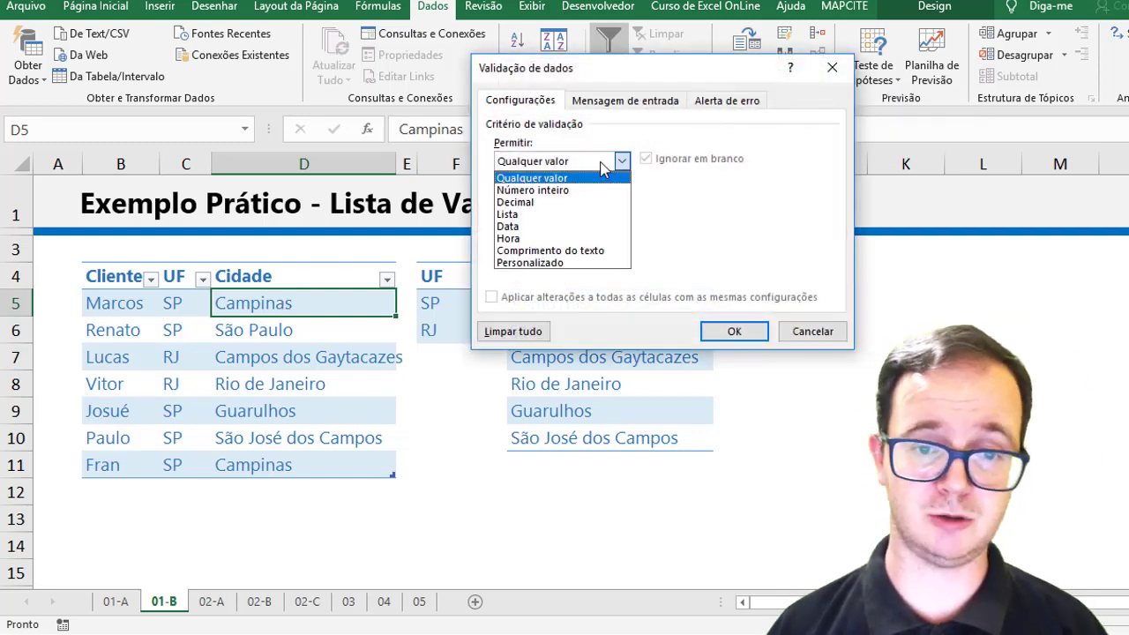
{"action": "left_click", "coordinate": [556, 214]}
{"action": "left_click", "coordinate": [568, 235]}
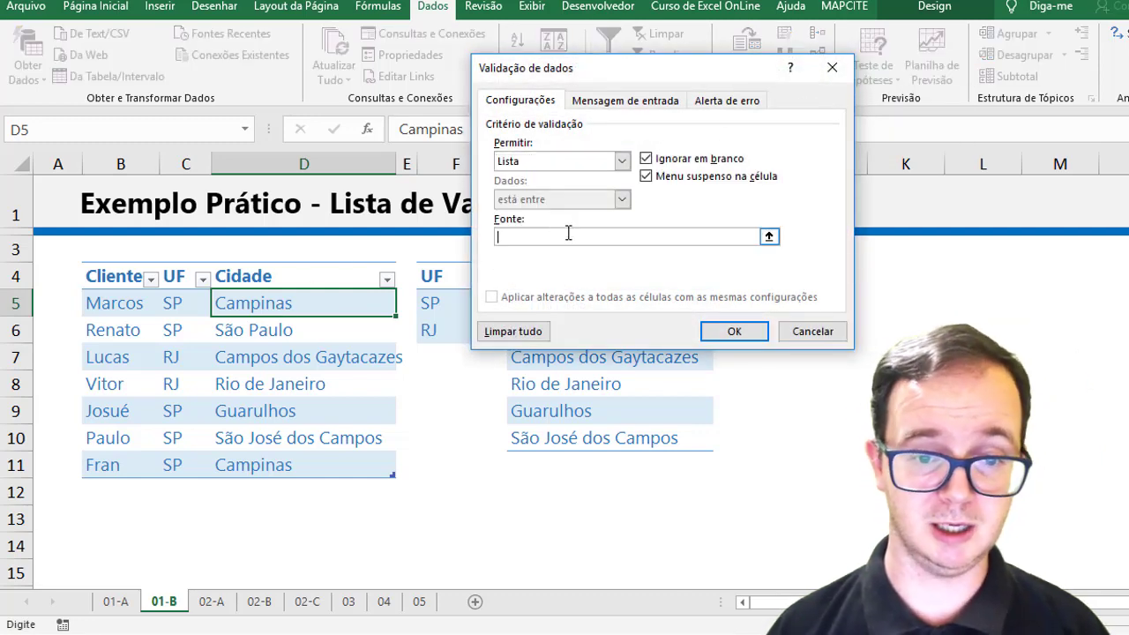
{"action": "type", "text": "=cida"}
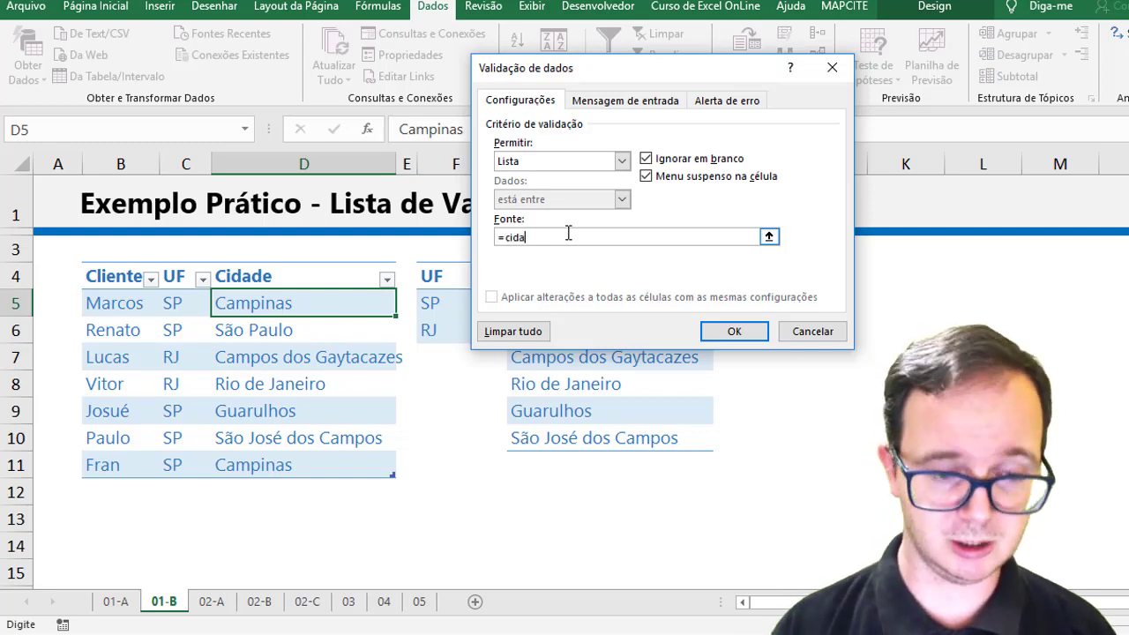
{"action": "type", "text": "de"}
{"action": "left_click", "coordinate": [734, 331]}
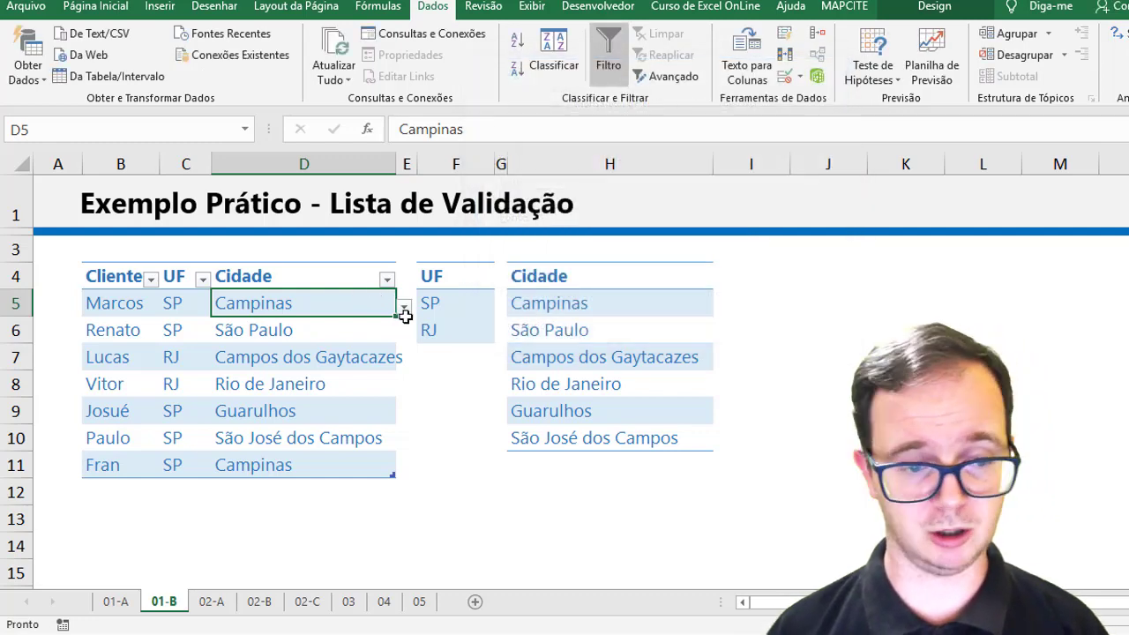
{"action": "left_click", "coordinate": [403, 307]}
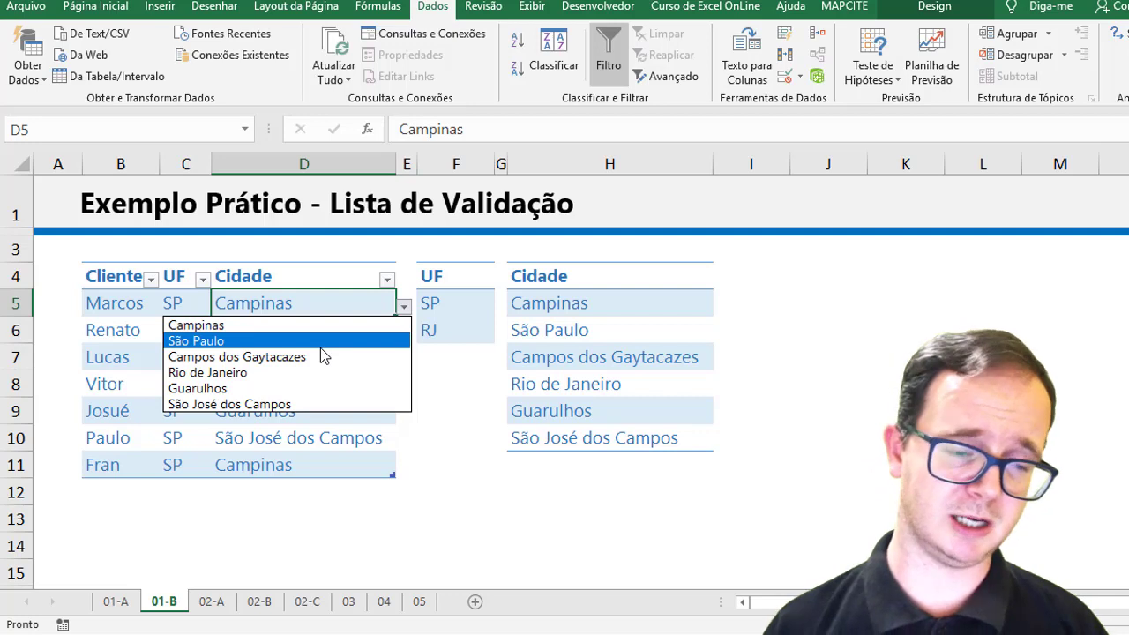
{"action": "key", "text": "Escape"}
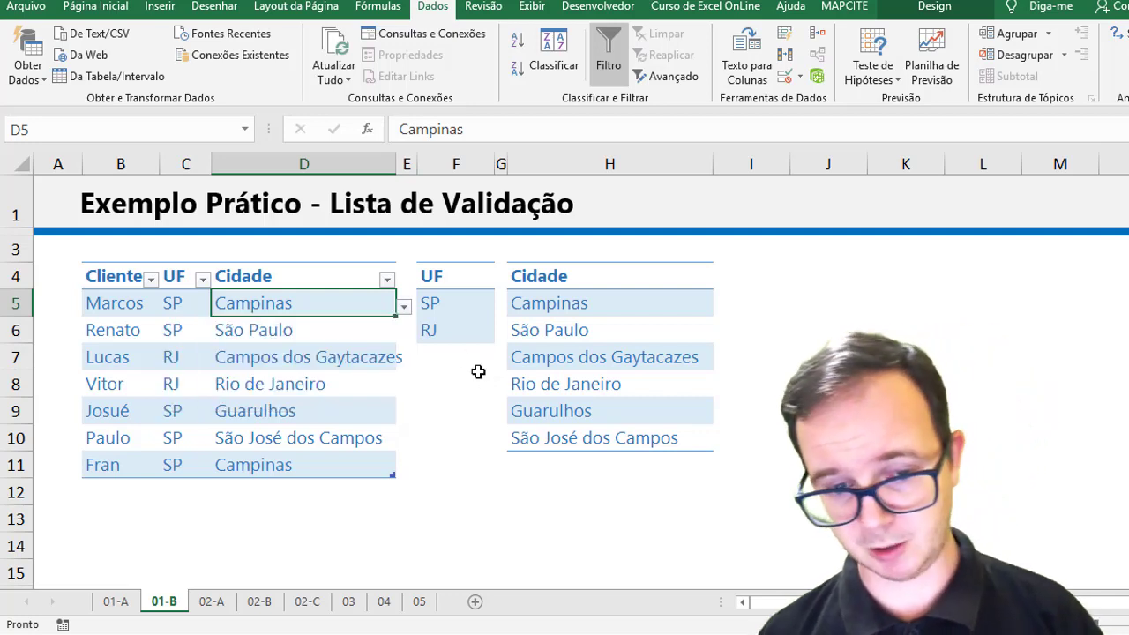